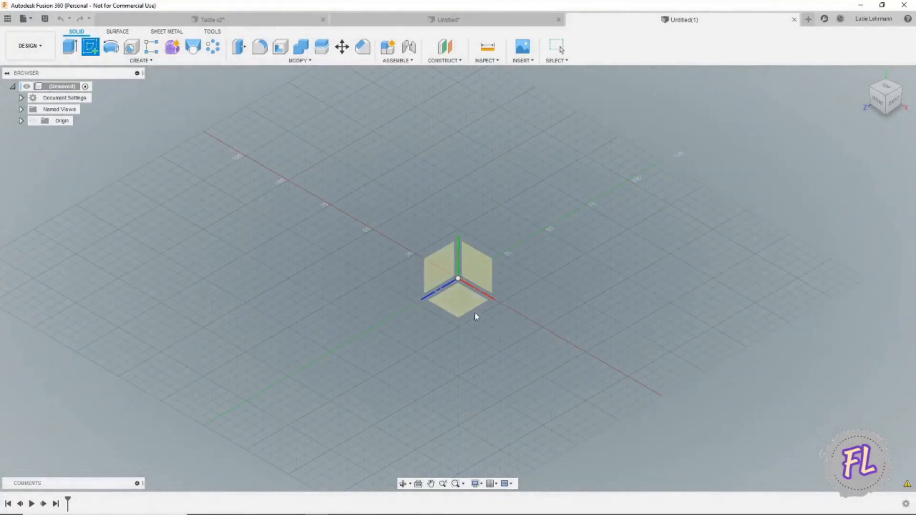
# Sketch a closed right triangle on the horizontal plane, with its right-angle corner at the origin and two 100 mm legs along the axes
pyautogui.click(473, 309)
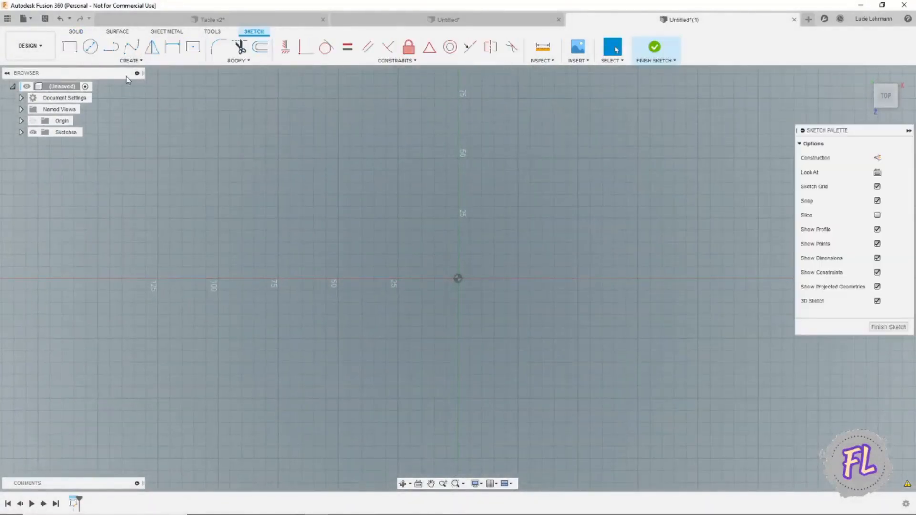
pyautogui.click(112, 47)
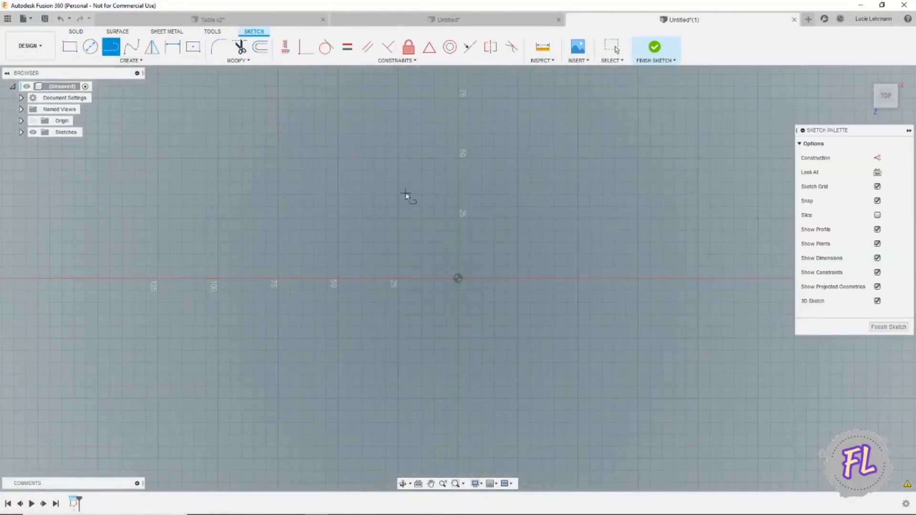
pyautogui.scroll(-1, 406, 196)
pyautogui.moveTo(399, 200); pyautogui.dragTo(397, 344, button='middle')
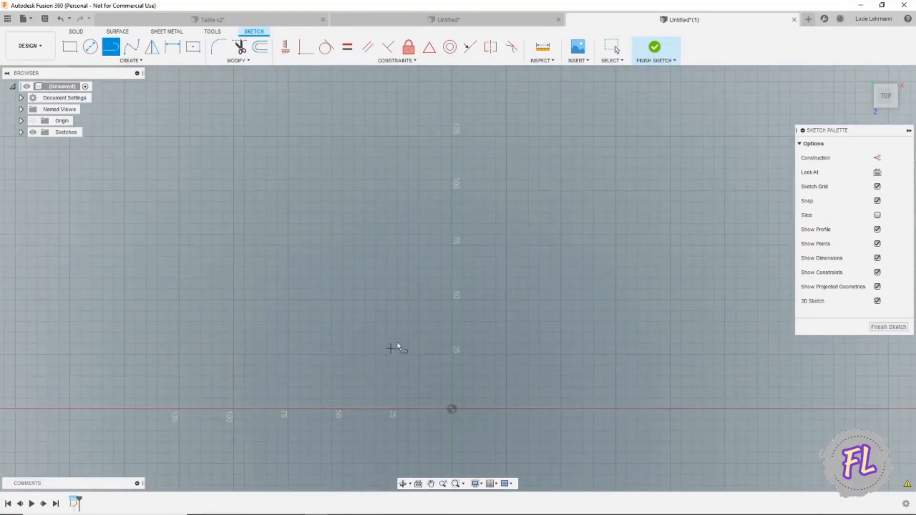
pyautogui.click(451, 410)
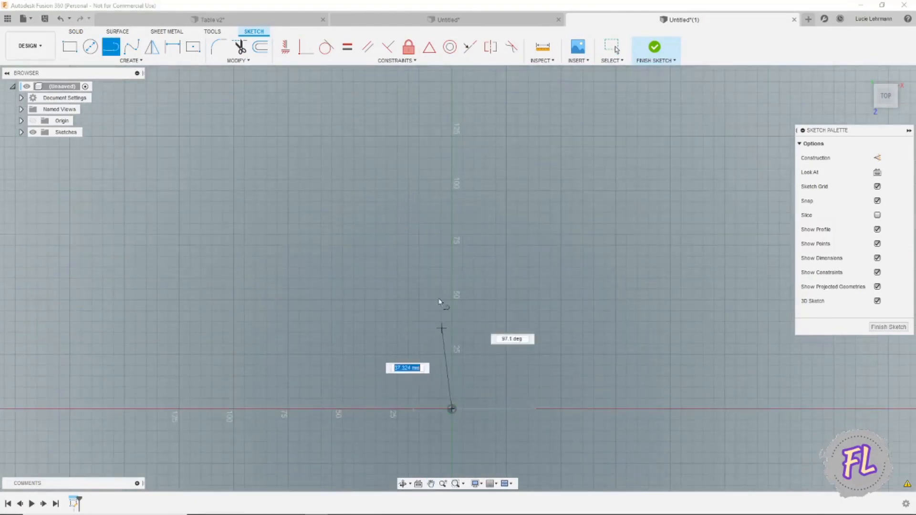
pyautogui.click(452, 191)
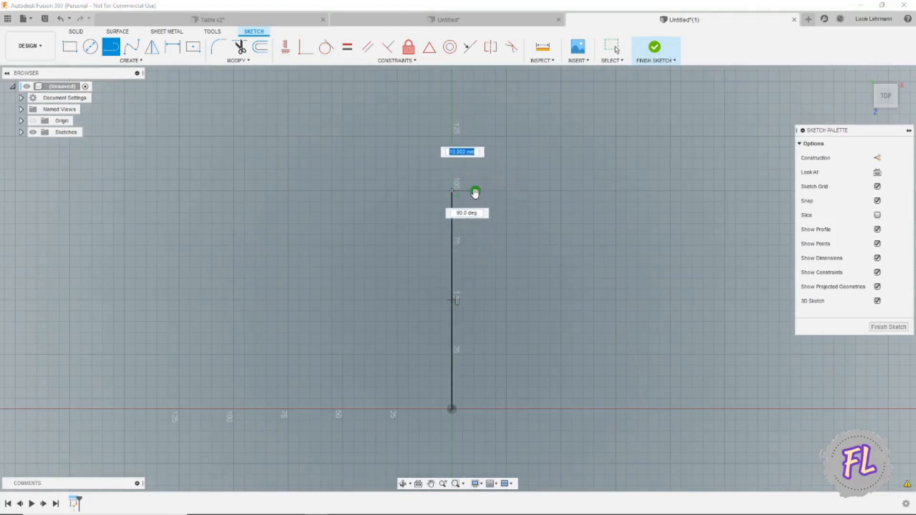
pyautogui.click(475, 191)
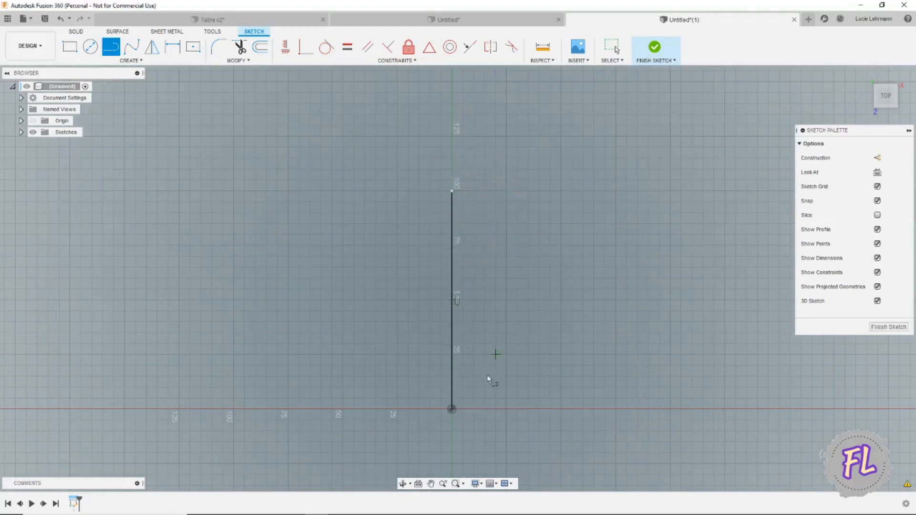
pyautogui.click(453, 410)
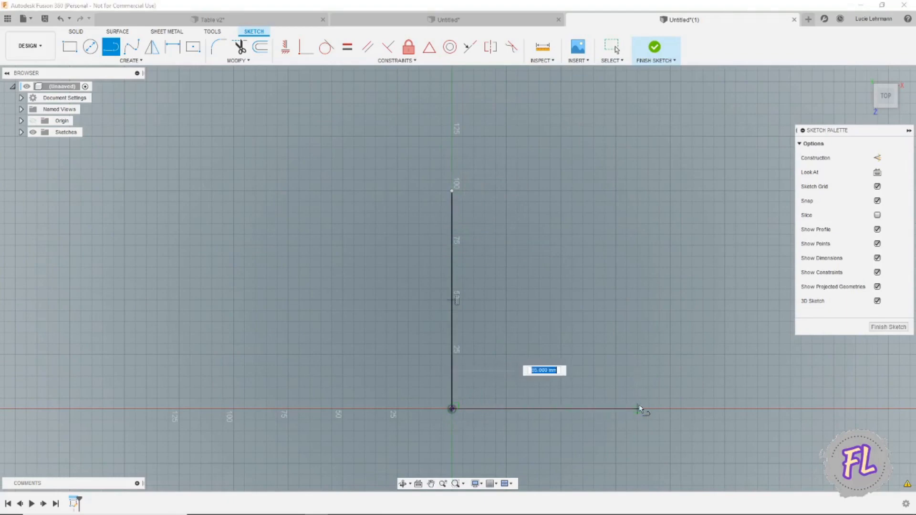
pyautogui.click(670, 409)
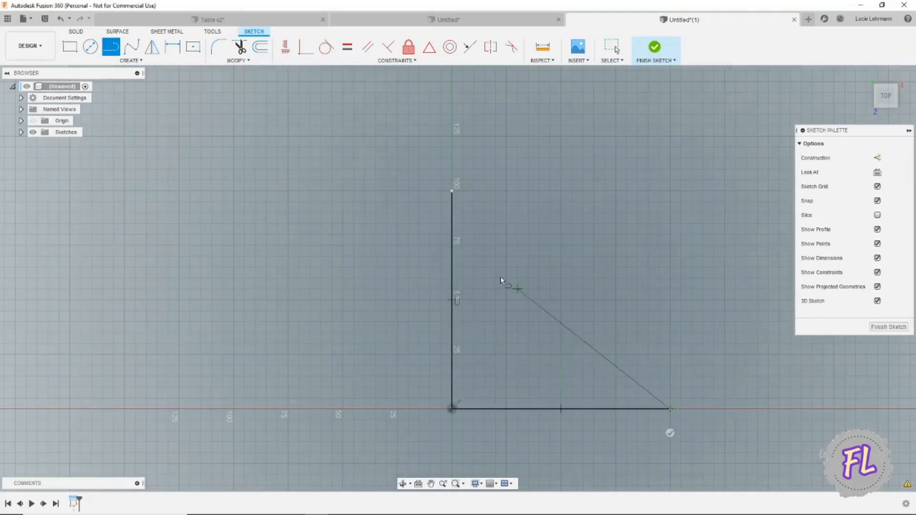
pyautogui.click(451, 192)
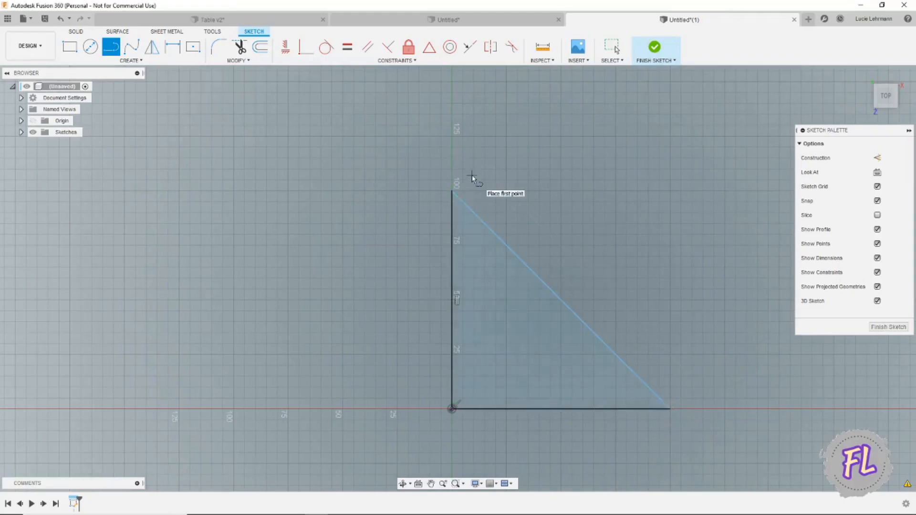
# Extrude the triangle profile 20 mm to one side as a new body
pyautogui.press('e')
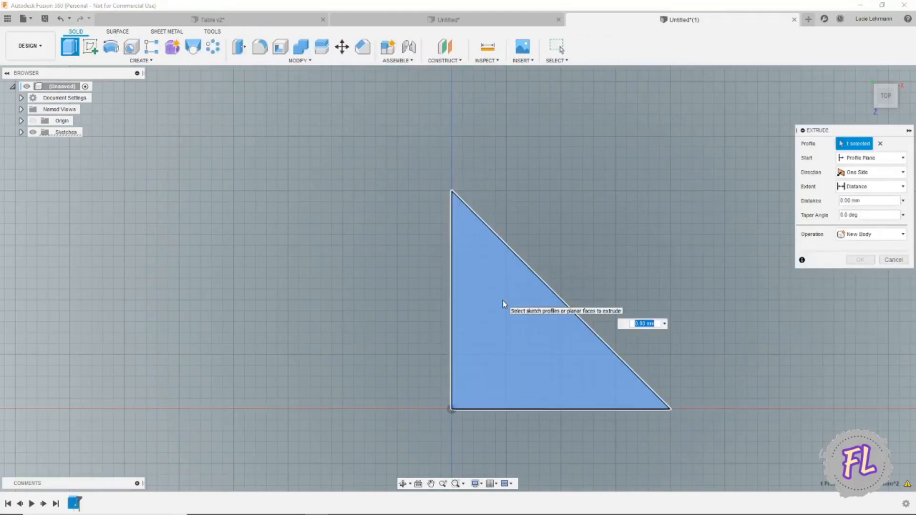
pyautogui.write('20')
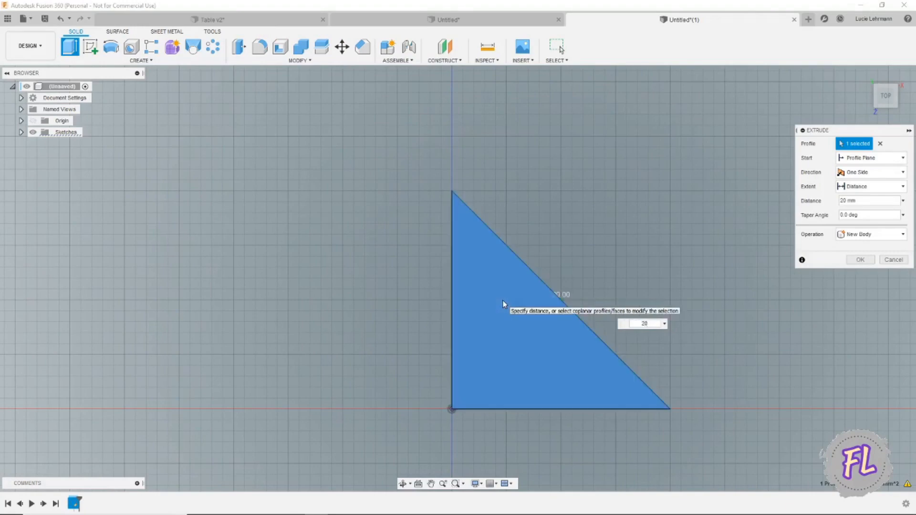
pyautogui.press('Return')
# Fillet the upper and lower edges of the triangle's two perpendicular side faces, four edges in all, with a 10 mm radius
pyautogui.keyDown('shift'); pyautogui.moveTo(502, 300); pyautogui.dragTo(503, 300, button='middle'); pyautogui.keyUp('shift')
pyautogui.press('f')
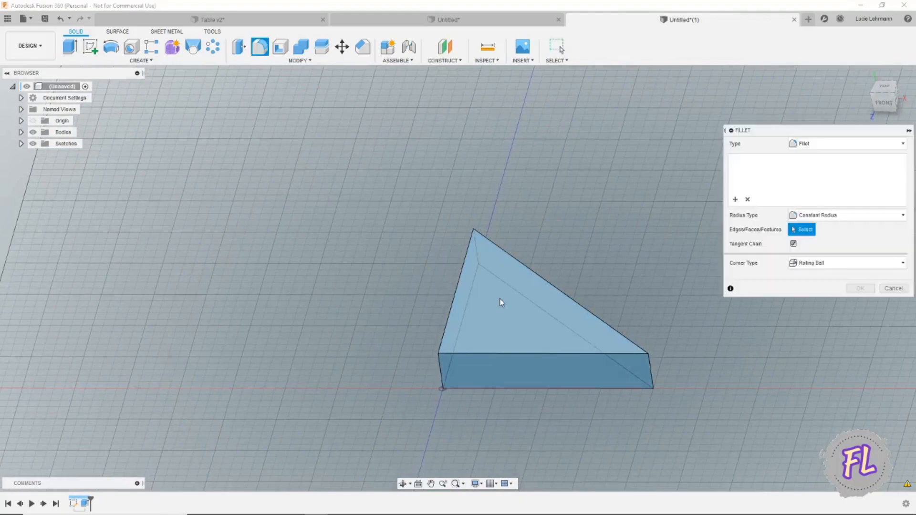
pyautogui.click(456, 284)
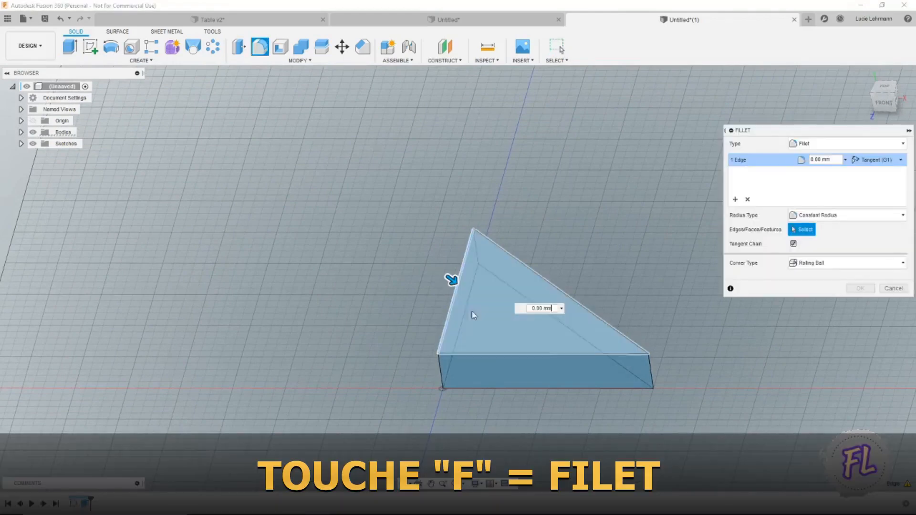
pyautogui.click(494, 357)
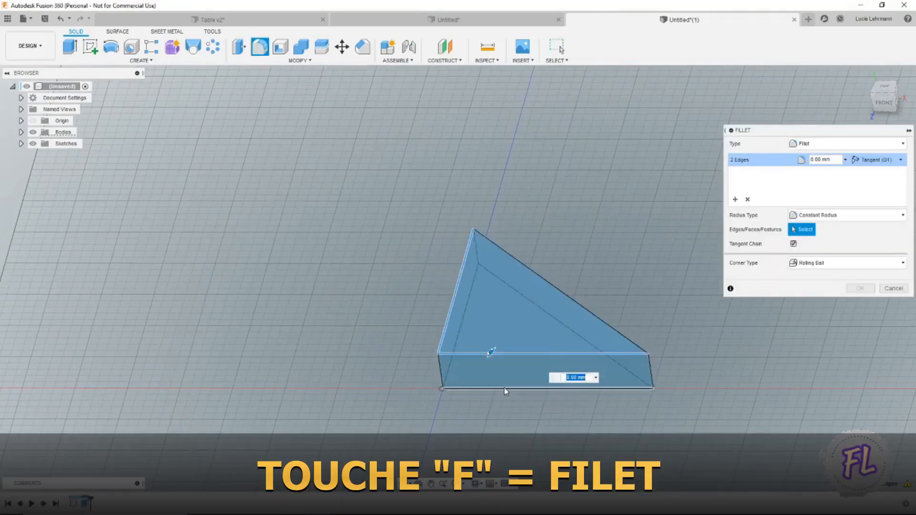
pyautogui.click(462, 322)
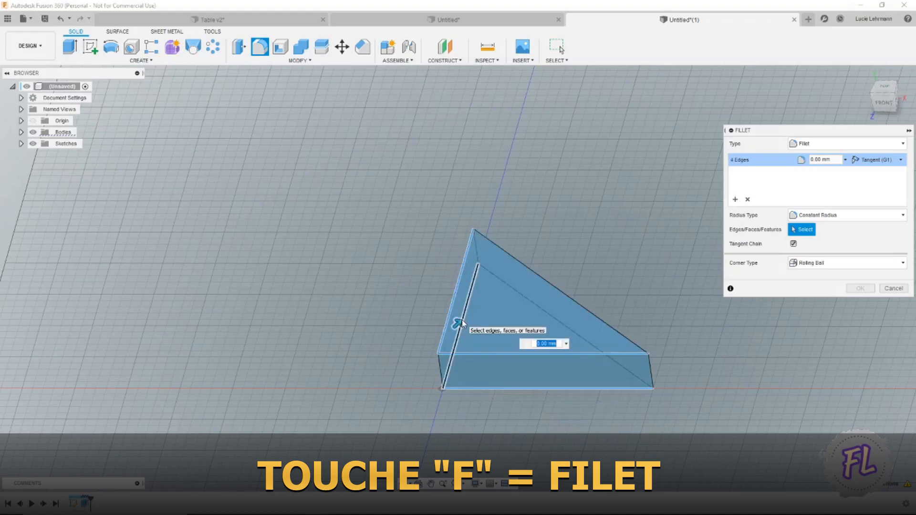
pyautogui.write('10')
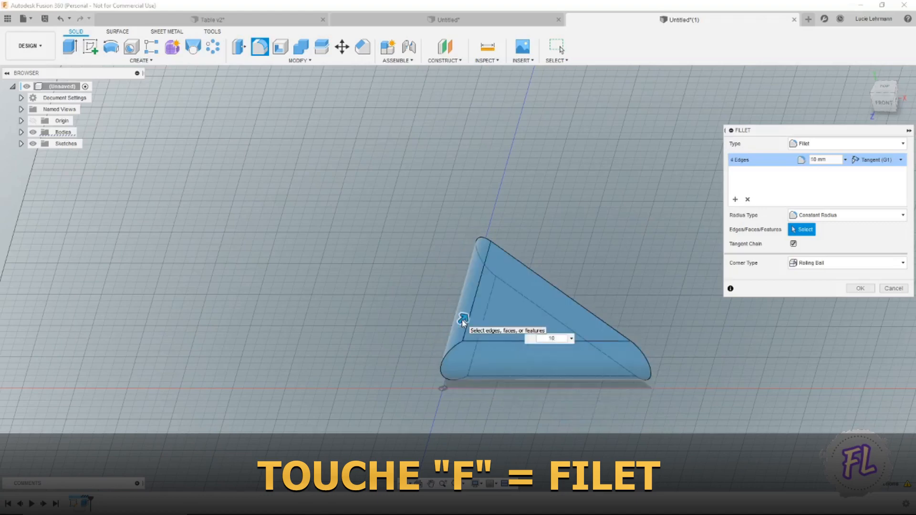
pyautogui.press('Return')
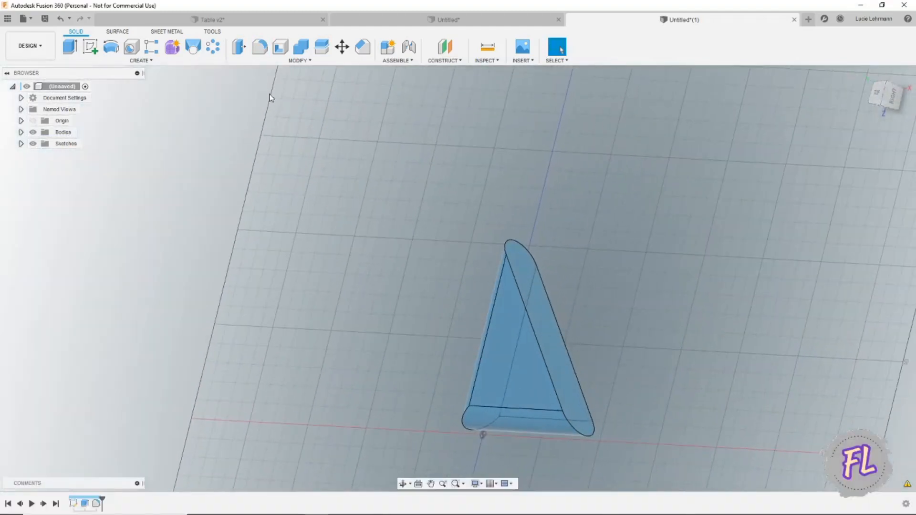
# Shell the body to a 2 mm inside thickness, removing the sloping hypotenuse face
pyautogui.click(280, 47)
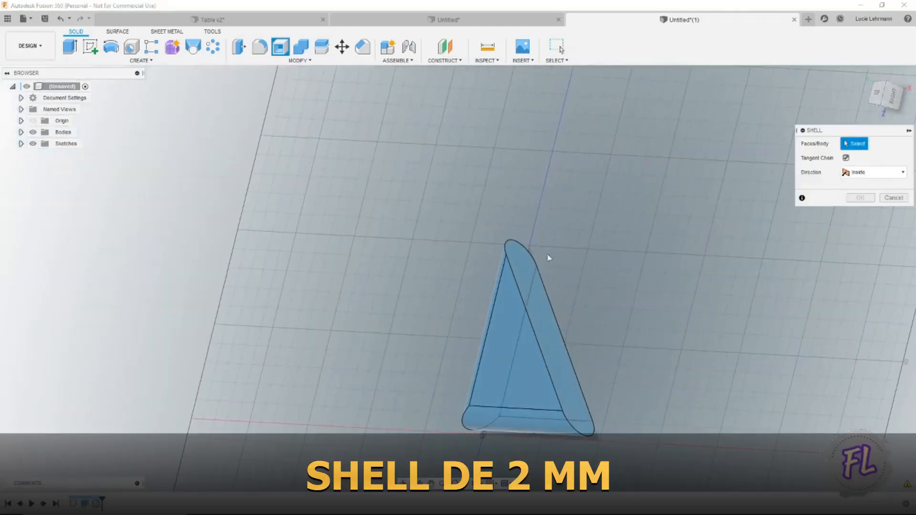
pyautogui.click(547, 318)
pyautogui.write('2')
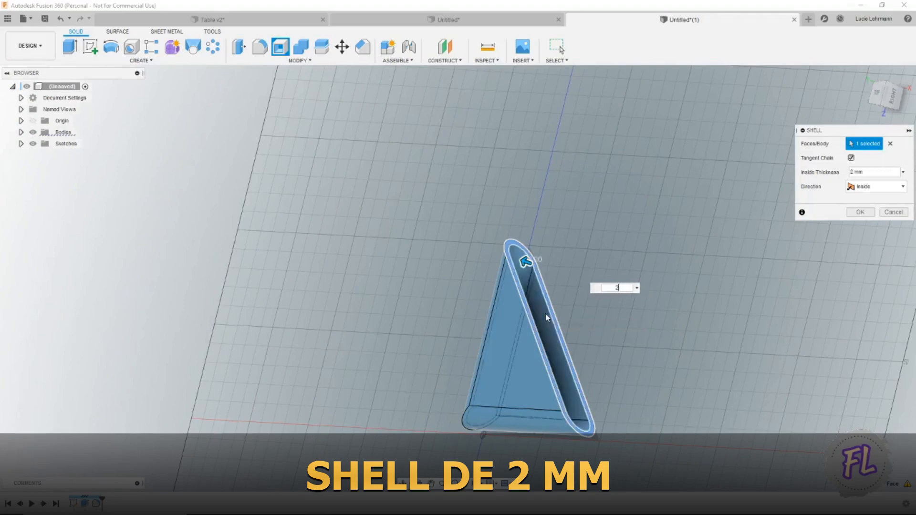
pyautogui.press('Return')
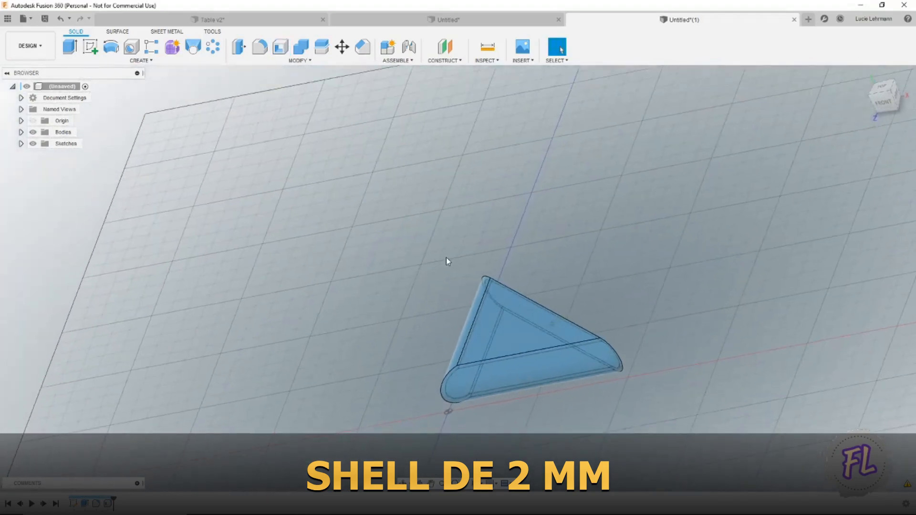
# Start a sketch on the front plane and draw a three-point circle about 16 mm in diameter along the shell's inner rounded end
pyautogui.click(90, 46)
pyautogui.click(513, 403)
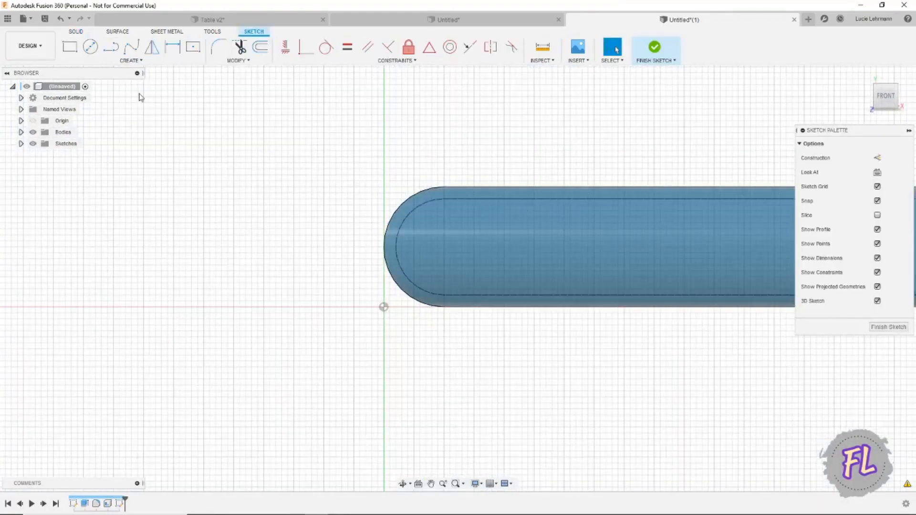
pyautogui.click(130, 60)
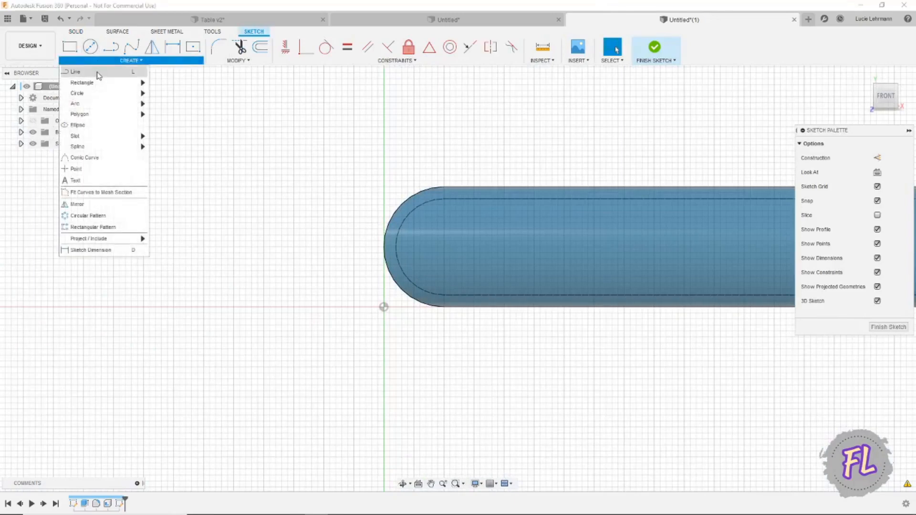
pyautogui.moveTo(115, 94)
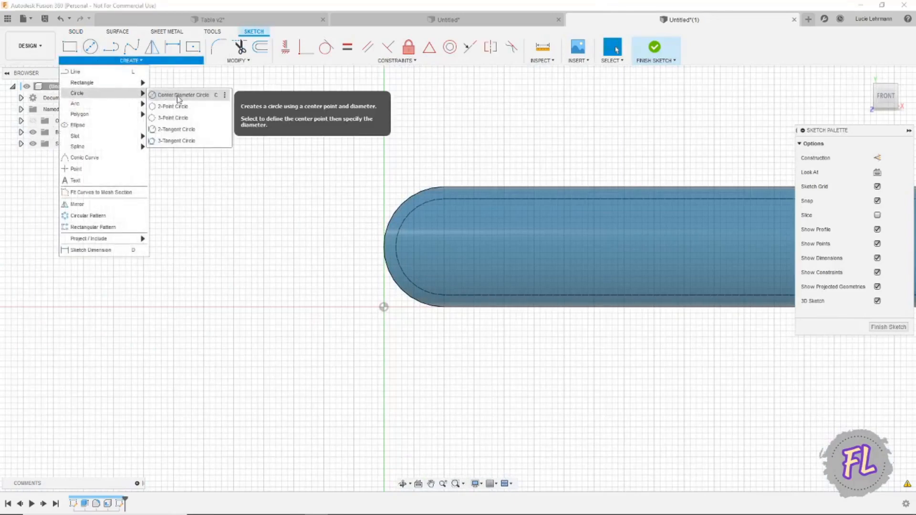
pyautogui.click(185, 119)
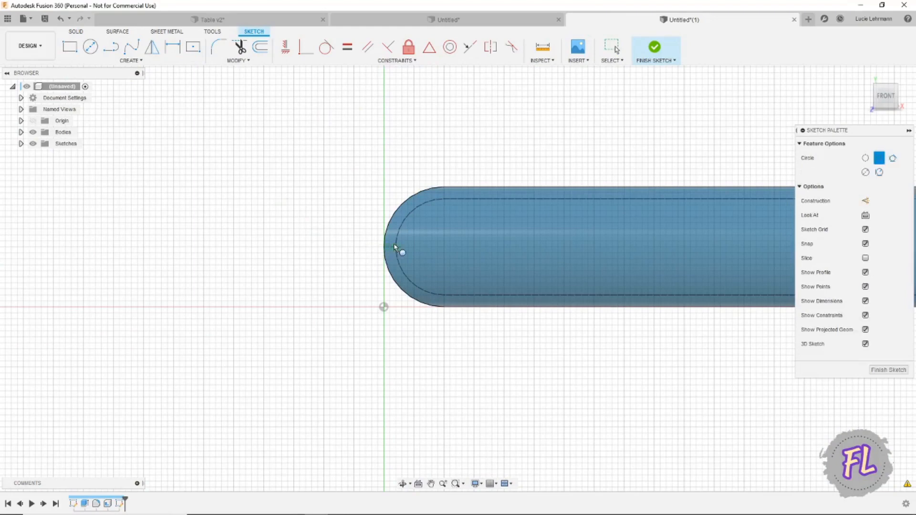
pyautogui.click(443, 199)
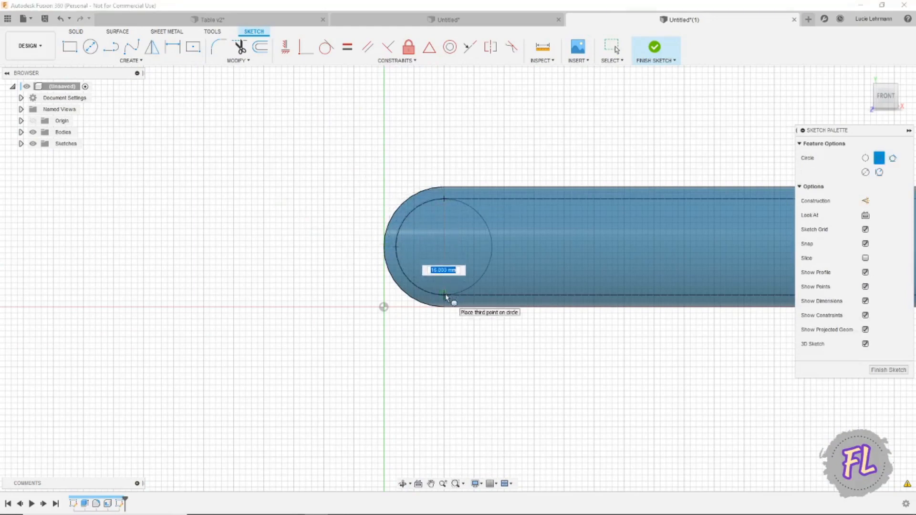
pyautogui.click(445, 296)
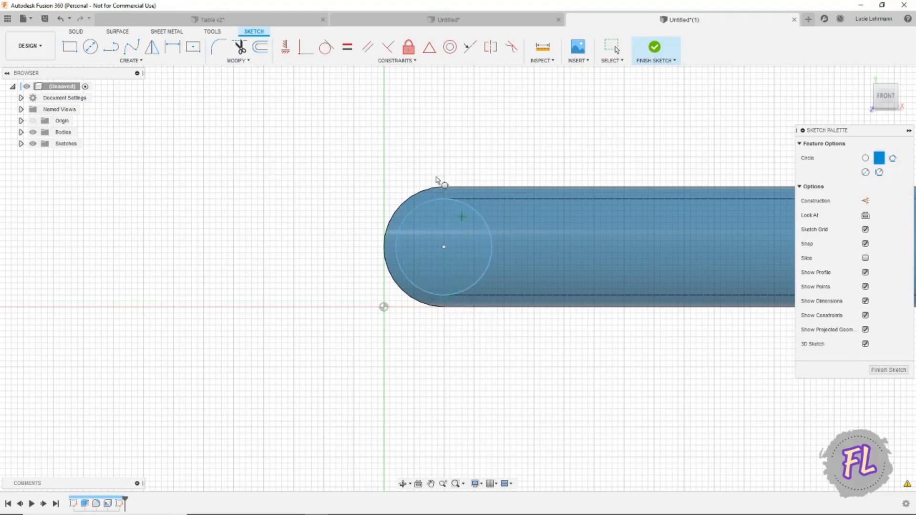
# Offset the circle outward by 2 mm to form a ring and finish the sketch
pyautogui.click(260, 46)
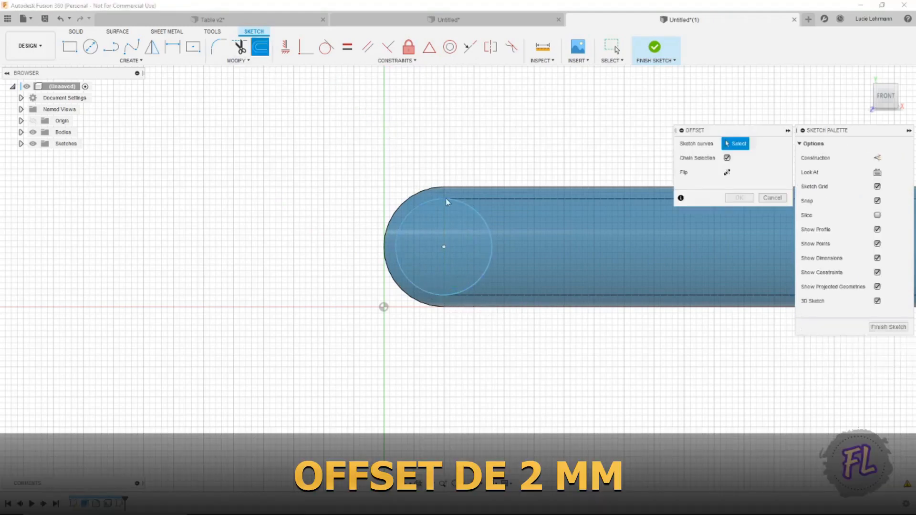
pyautogui.click(467, 205)
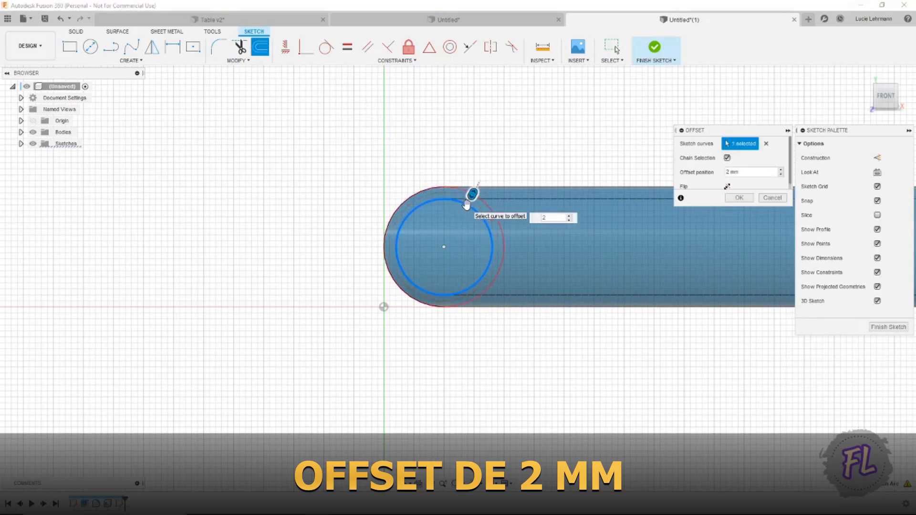
pyautogui.press('Return')
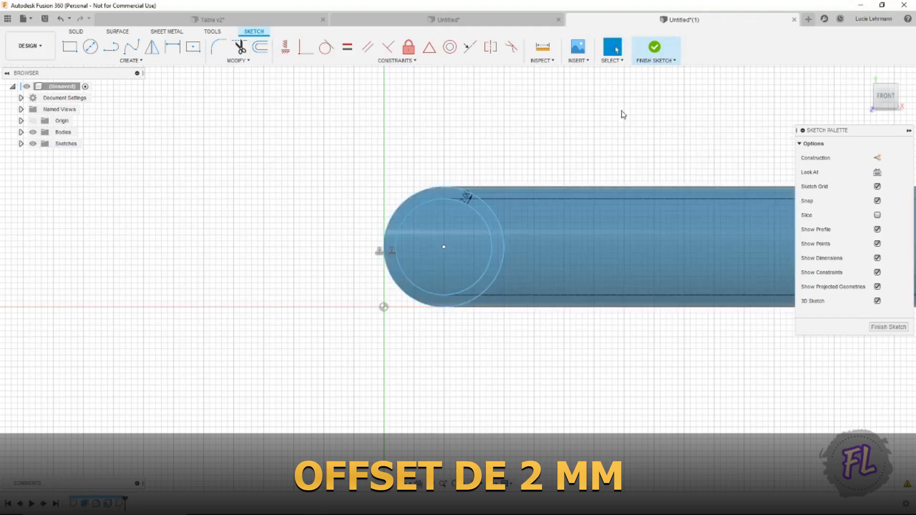
pyautogui.click(657, 59)
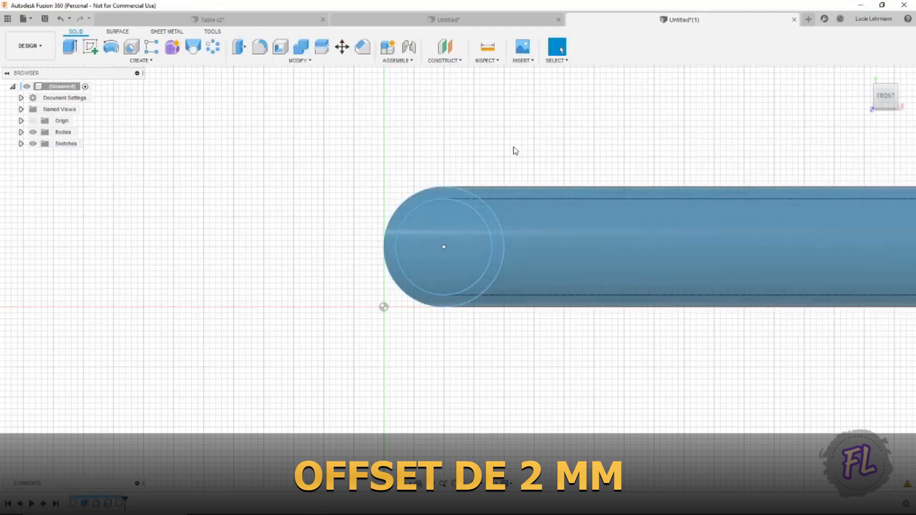
# Extrude the ring profile in two directions, 3 mm outward and 10 mm into the shelled body, joining it to the body
pyautogui.press('e')
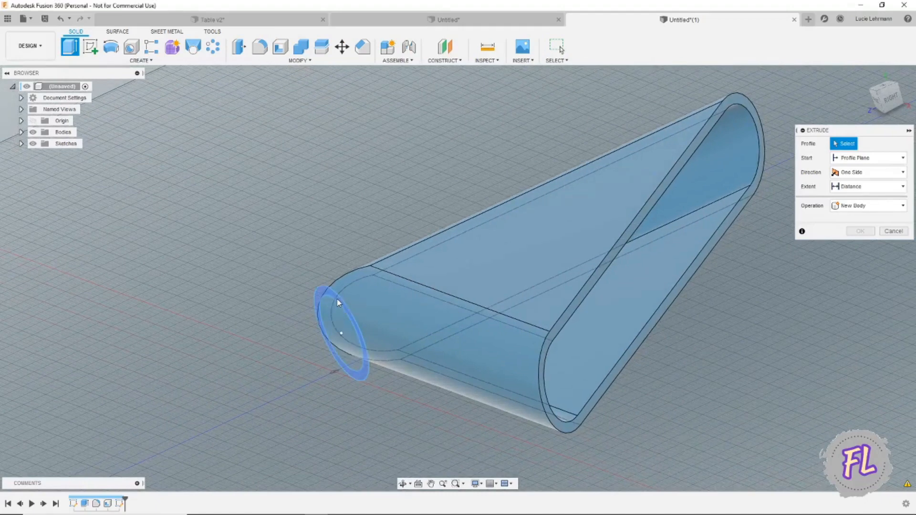
pyautogui.click(337, 302)
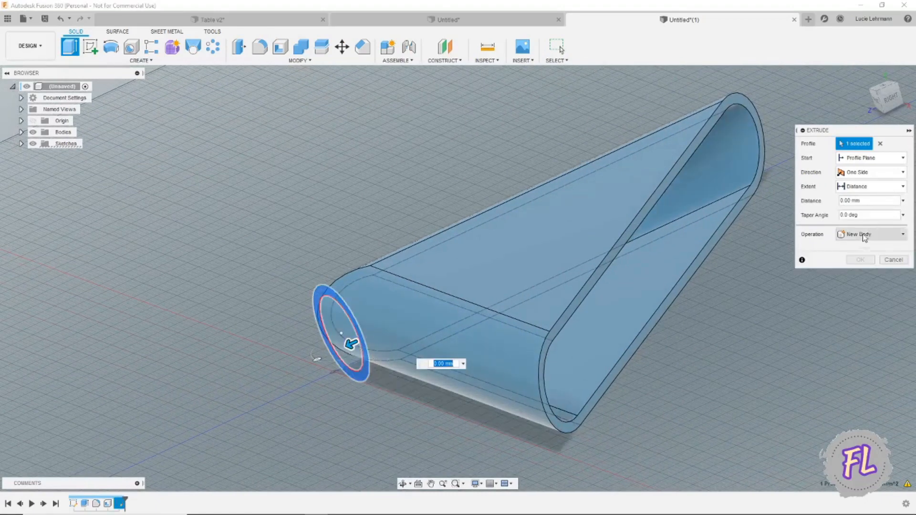
pyautogui.click(889, 174)
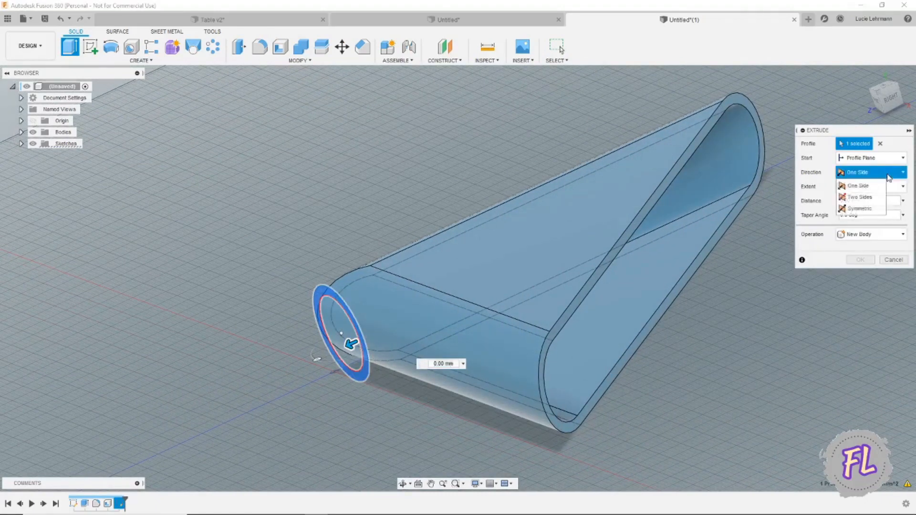
pyautogui.click(879, 198)
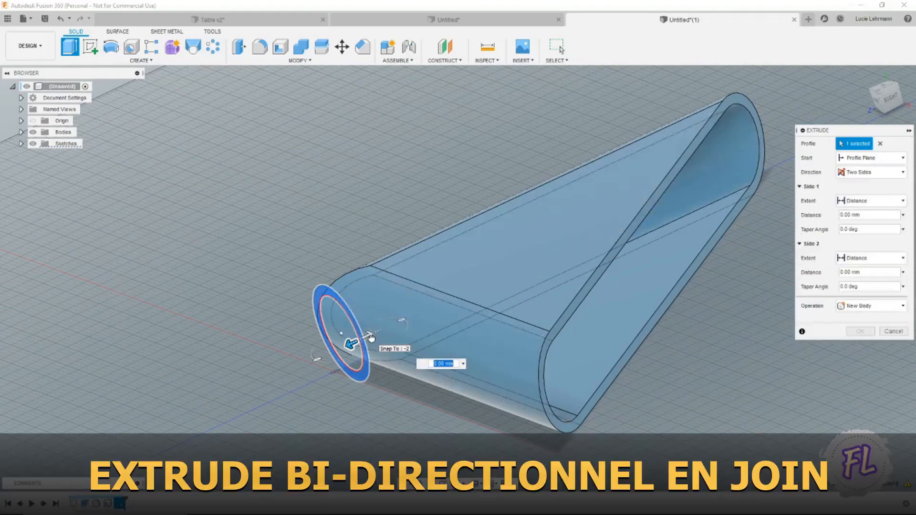
pyautogui.moveTo(372, 337); pyautogui.dragTo(403, 343)
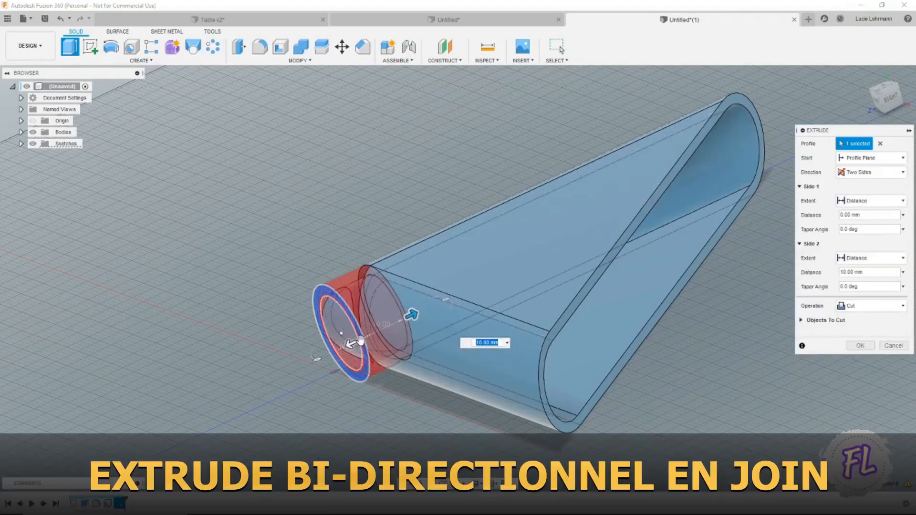
pyautogui.click(876, 307)
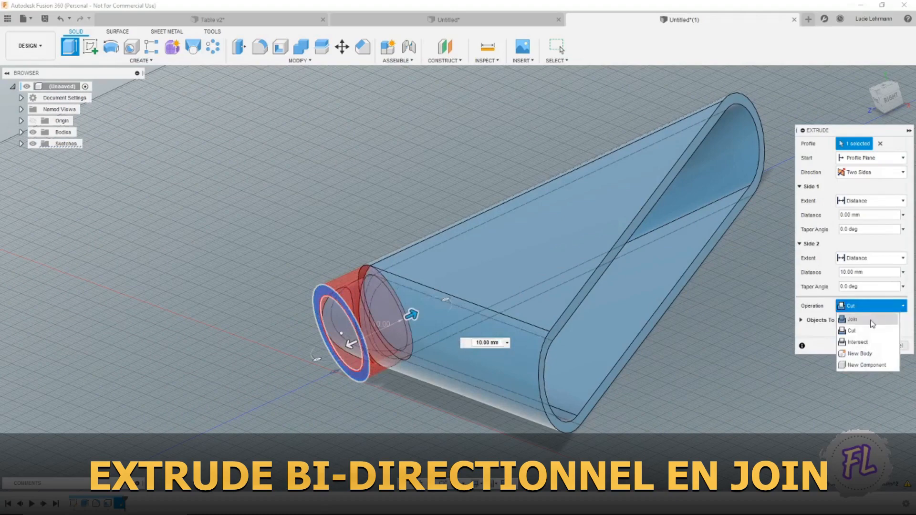
pyautogui.click(854, 317)
pyautogui.keyDown('shift'); pyautogui.moveTo(366, 377); pyautogui.dragTo(381, 427, button='middle'); pyautogui.keyUp('shift')
pyautogui.click(379, 342)
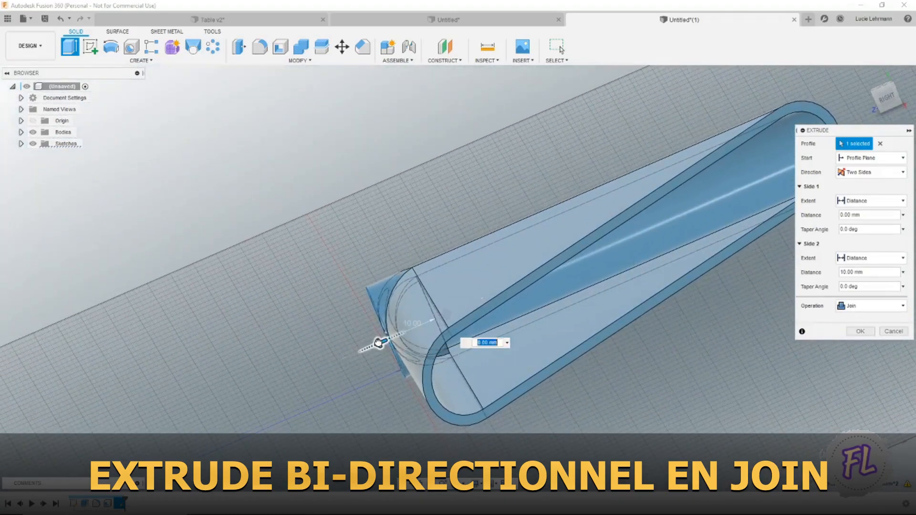
pyautogui.moveTo(378, 342); pyautogui.dragTo(365, 348)
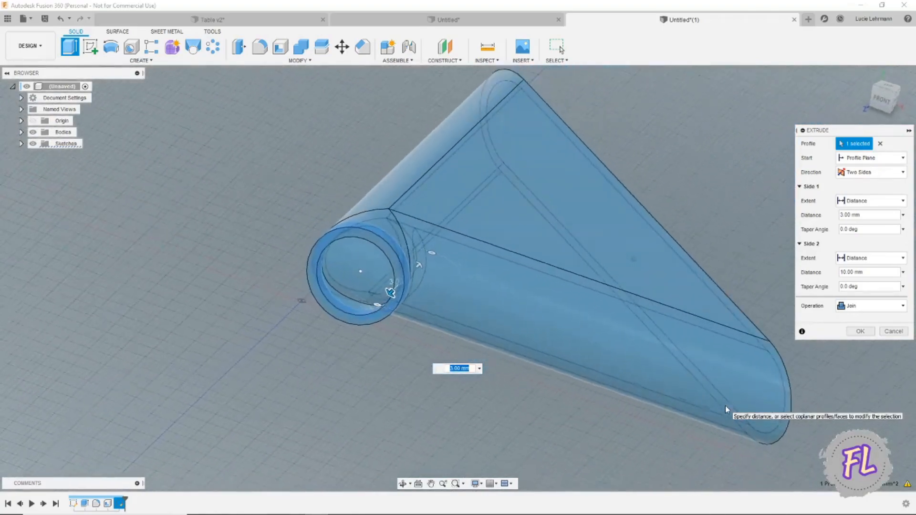
pyautogui.click(871, 331)
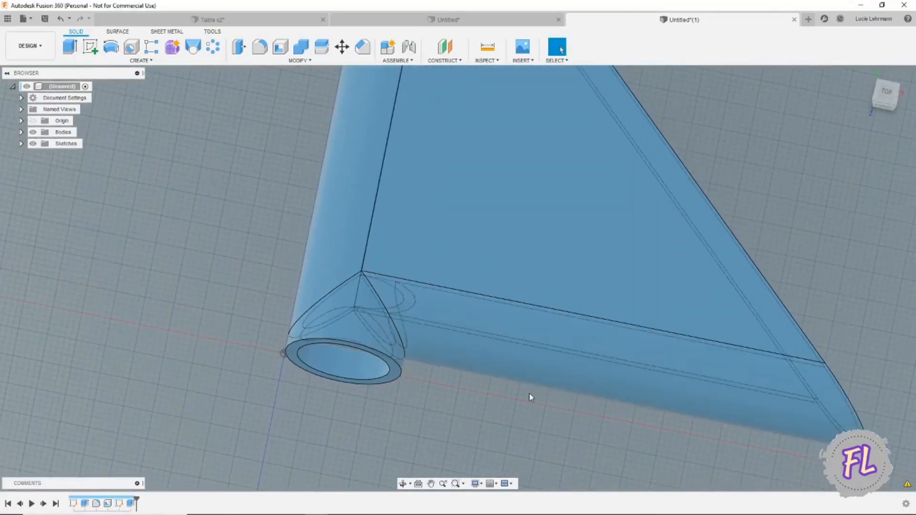
# Fillet the curved edge where the tube meets the long rounded side with a 3 mm radius
pyautogui.press('f')
pyautogui.click(382, 299)
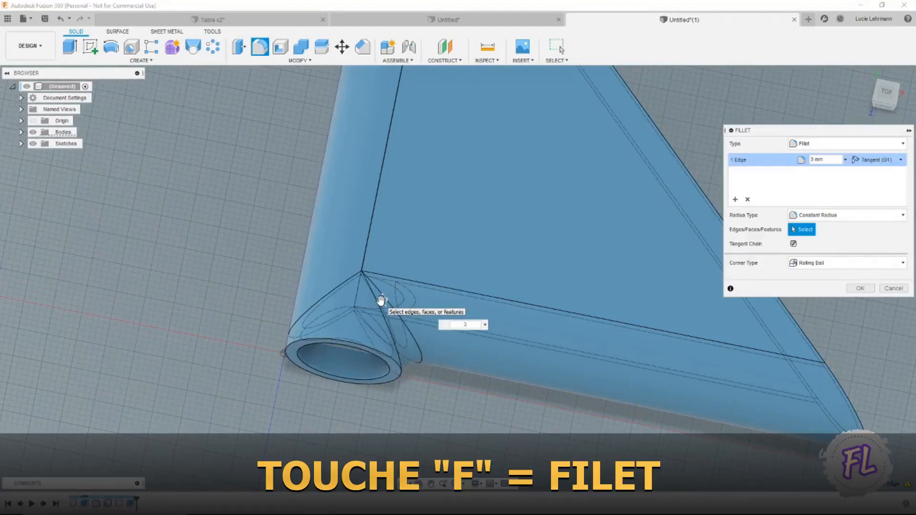
pyautogui.press('Return')
# Fillet the inner and outer circular edges at the tube's open end
pyautogui.press('f')
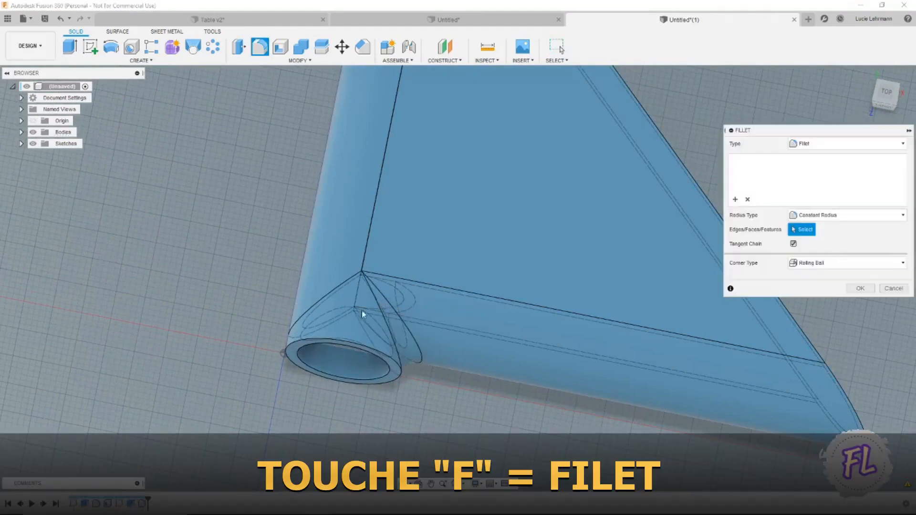
pyautogui.click(335, 342)
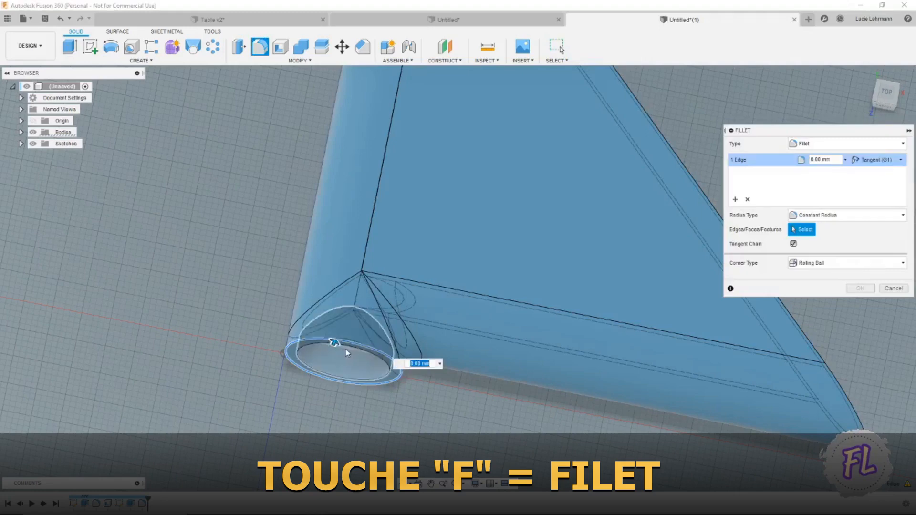
pyautogui.click(359, 382)
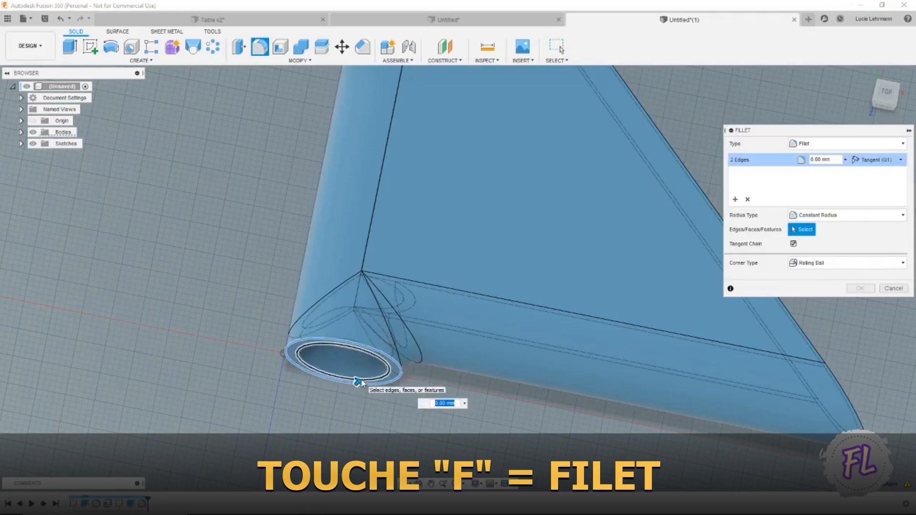
pyautogui.press('Return')
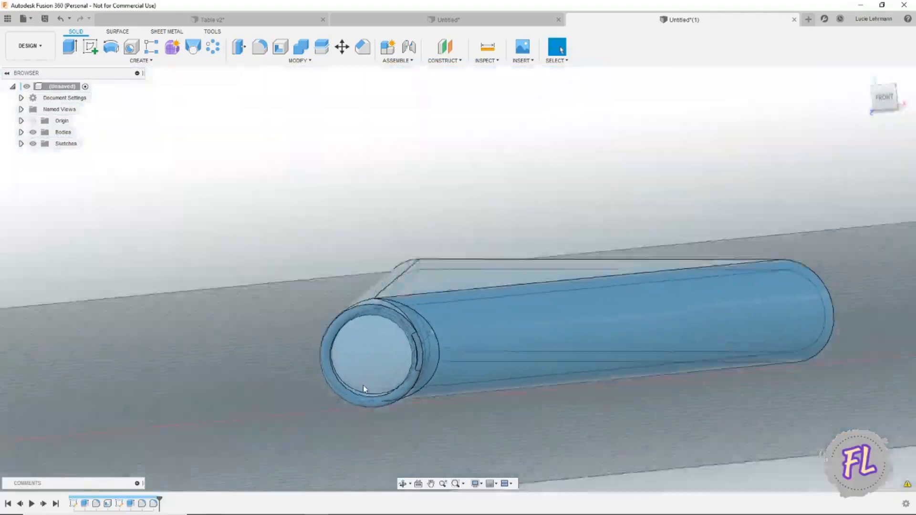
# Show both hidden sketches and extrude the ring's inner circle -50 mm as a cut through the tube into the body
pyautogui.keyDown('shift'); pyautogui.moveTo(363, 385); pyautogui.dragTo(535, 213, button='middle'); pyautogui.keyUp('shift')
pyautogui.press('e')
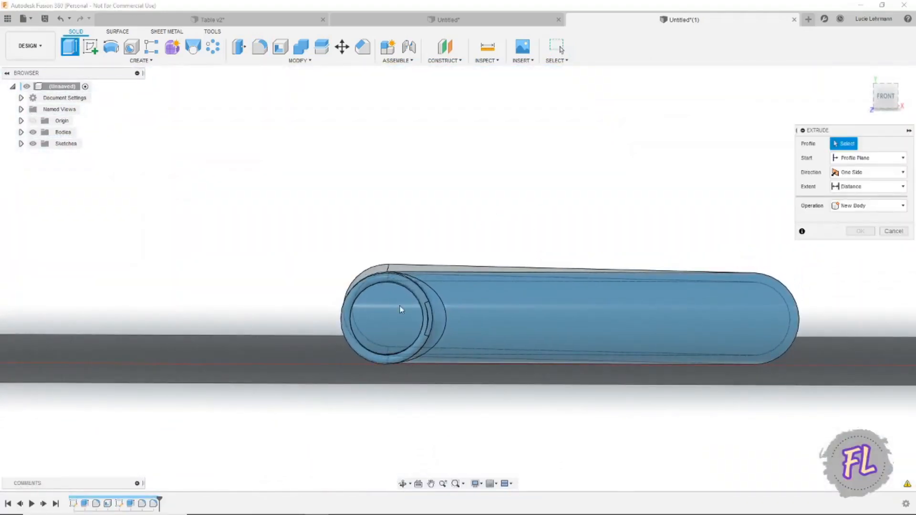
pyautogui.click(21, 144)
pyautogui.click(41, 155)
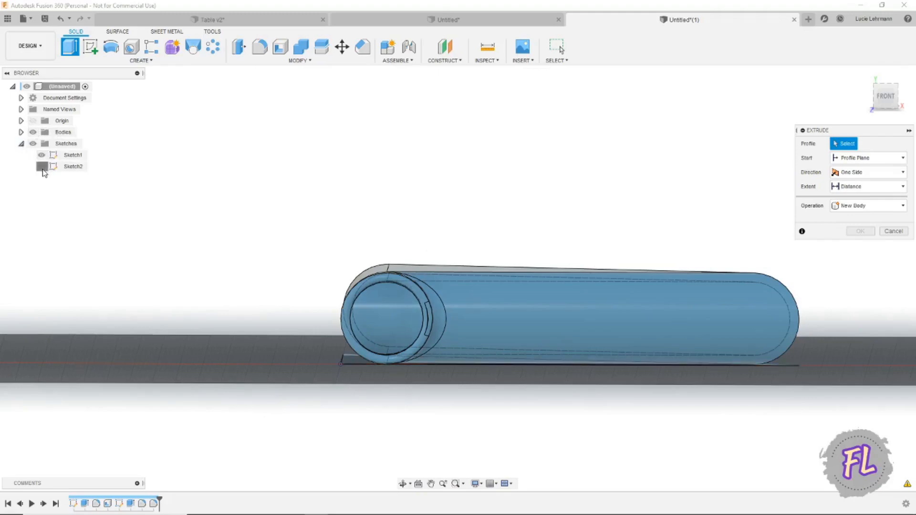
pyautogui.click(42, 166)
pyautogui.click(414, 319)
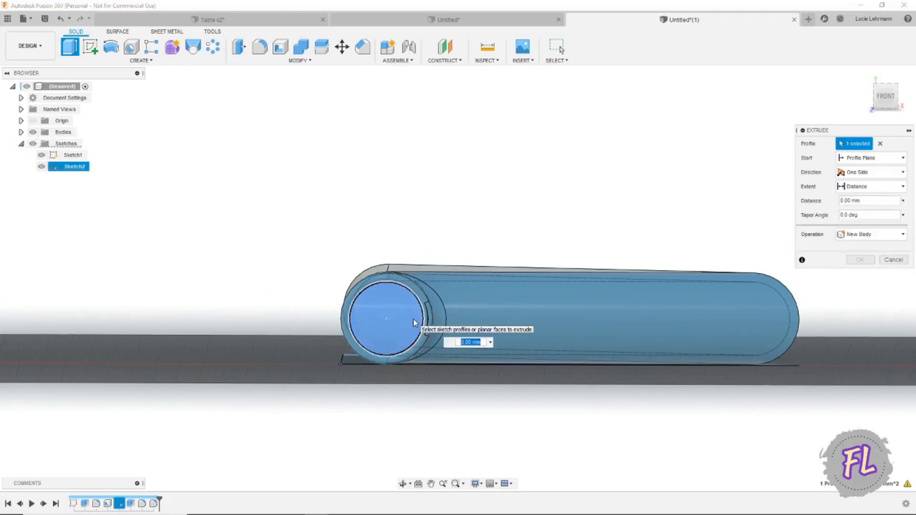
pyautogui.keyDown('shift'); pyautogui.moveTo(413, 323); pyautogui.dragTo(379, 393, button='middle'); pyautogui.keyUp('shift')
pyautogui.moveTo(374, 388); pyautogui.dragTo(405, 289)
pyautogui.keyDown('shift'); pyautogui.moveTo(536, 306); pyautogui.dragTo(730, 291, button='middle'); pyautogui.keyUp('shift')
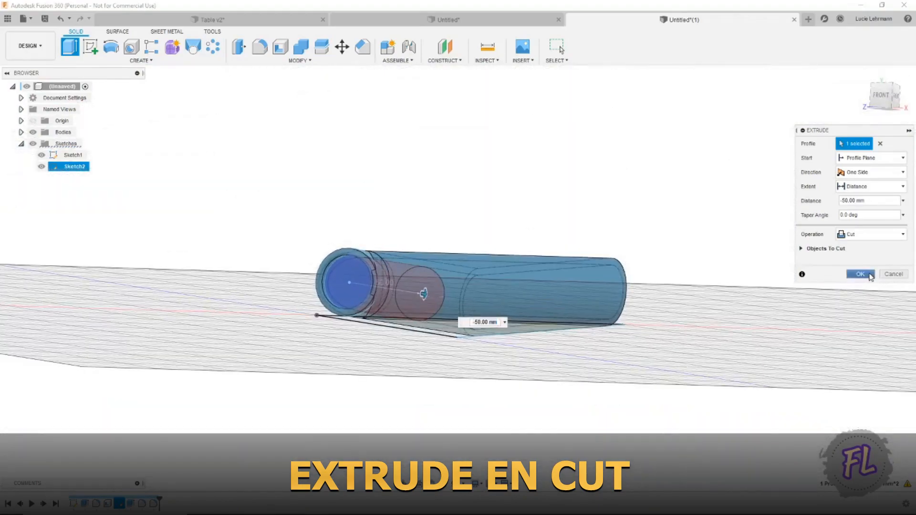
pyautogui.click(861, 274)
# Start a sketch on the triangle's top face and draw a three-point spline from the upper vertex, curving inward to near the hypotenuse's midpoint
pyautogui.keyDown('shift'); pyautogui.moveTo(636, 328); pyautogui.dragTo(491, 330, button='middle'); pyautogui.keyUp('shift')
pyautogui.click(887, 93)
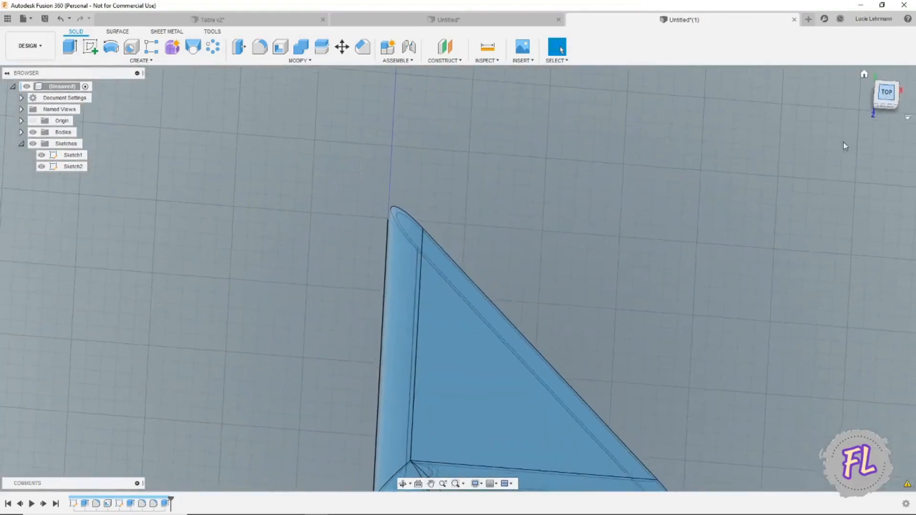
pyautogui.click(90, 47)
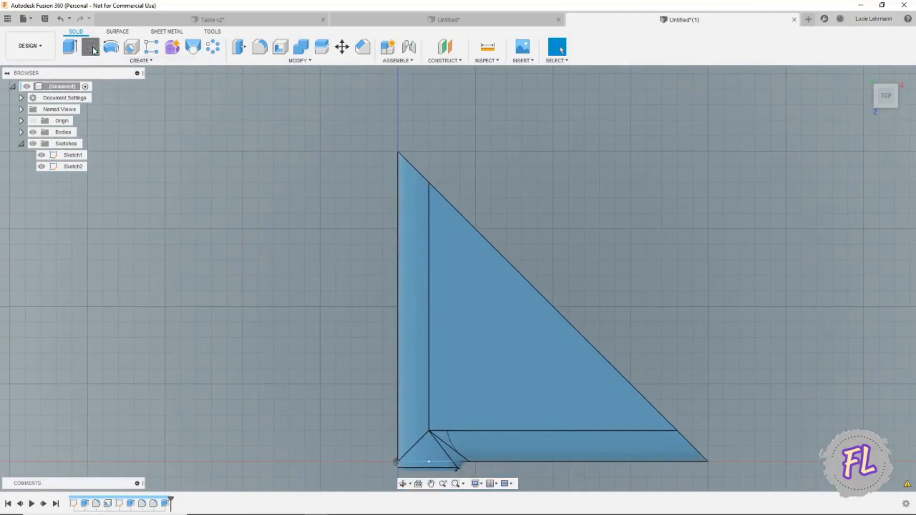
pyautogui.click(463, 294)
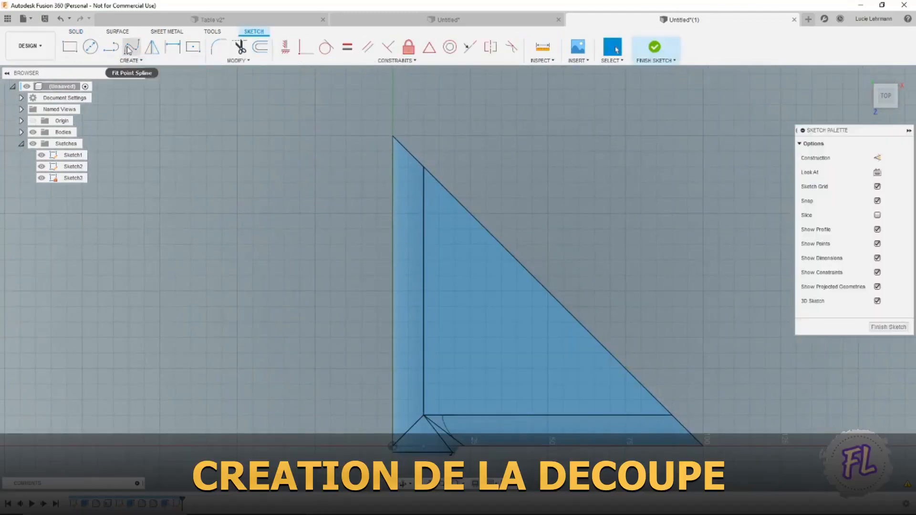
pyautogui.click(129, 47)
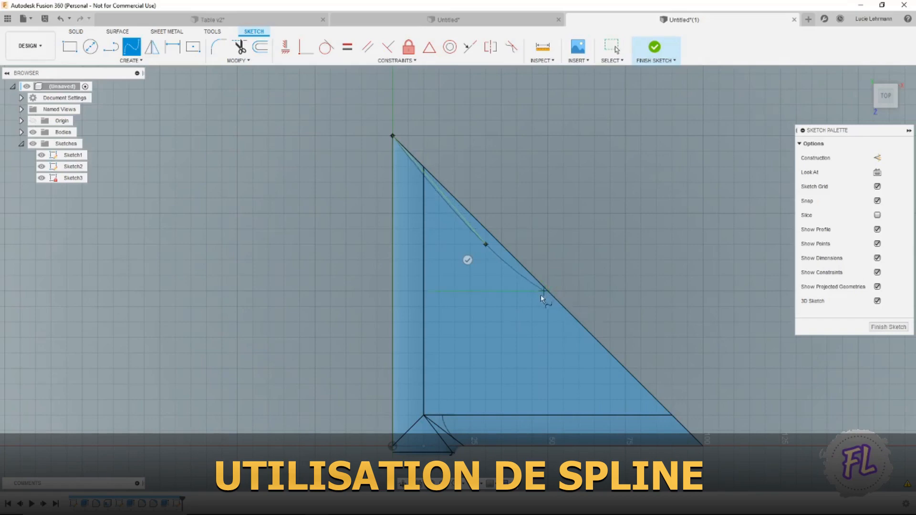
pyautogui.click(526, 307)
# Draw a construction line from the top face's inner right-angle corner to the hypotenuse's midpoint as a symmetry axis
pyautogui.click(110, 47)
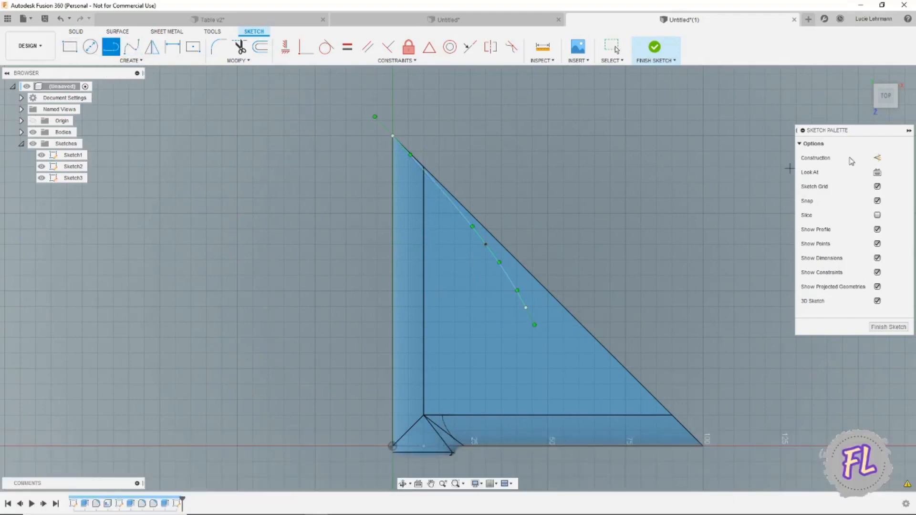
pyautogui.click(877, 158)
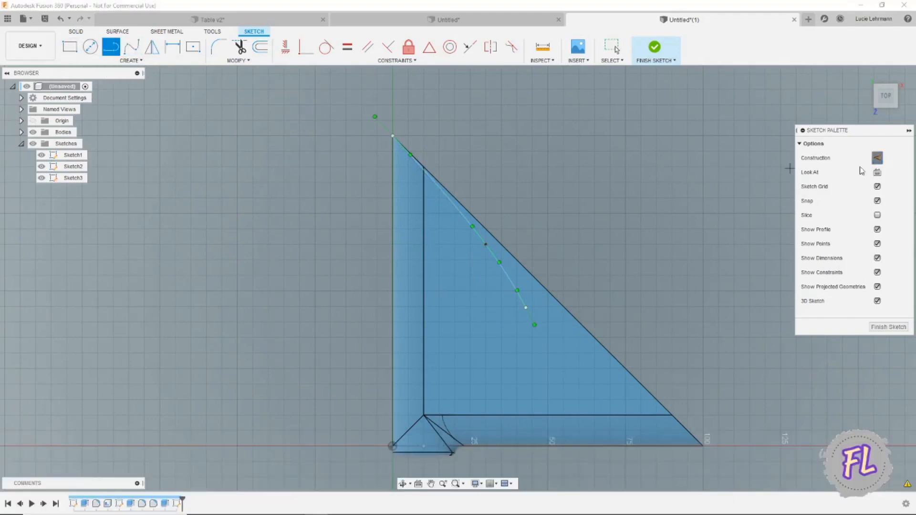
pyautogui.click(423, 415)
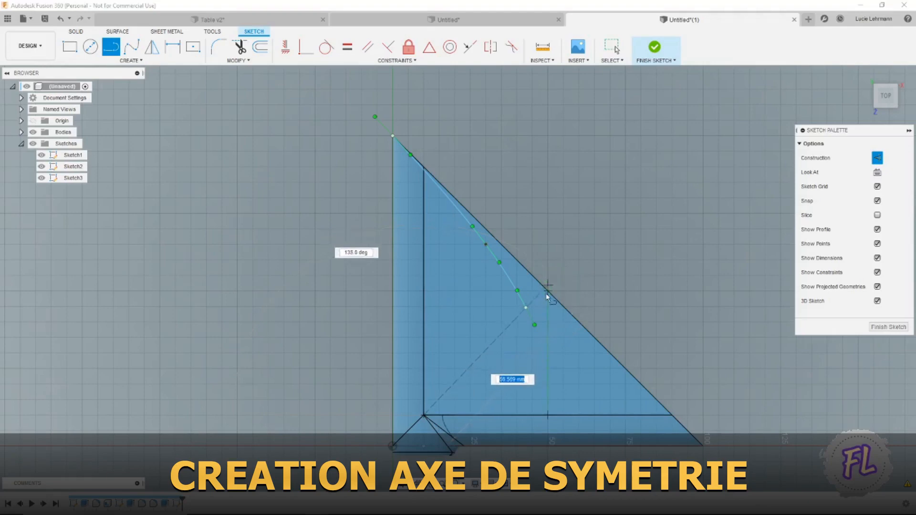
pyautogui.click(547, 294)
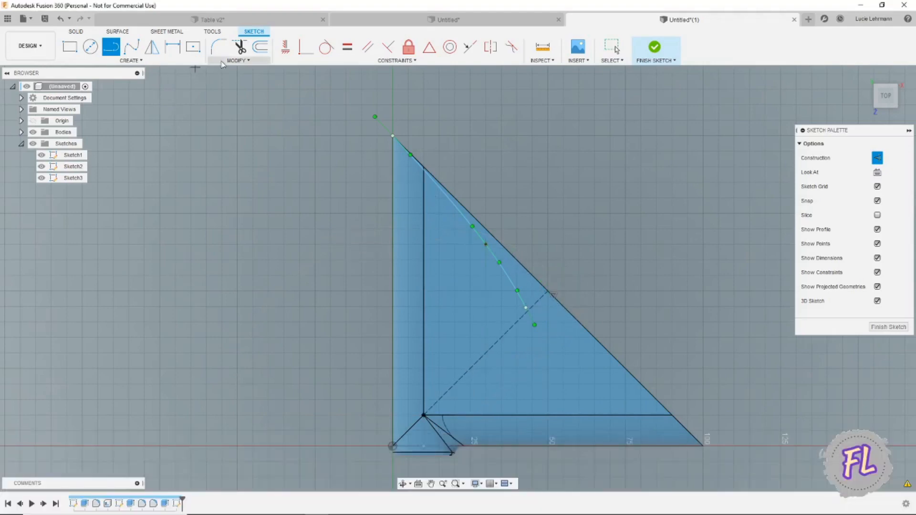
# Extend the spline's lower end to the diagonal construction line
pyautogui.click(237, 60)
pyautogui.click(233, 94)
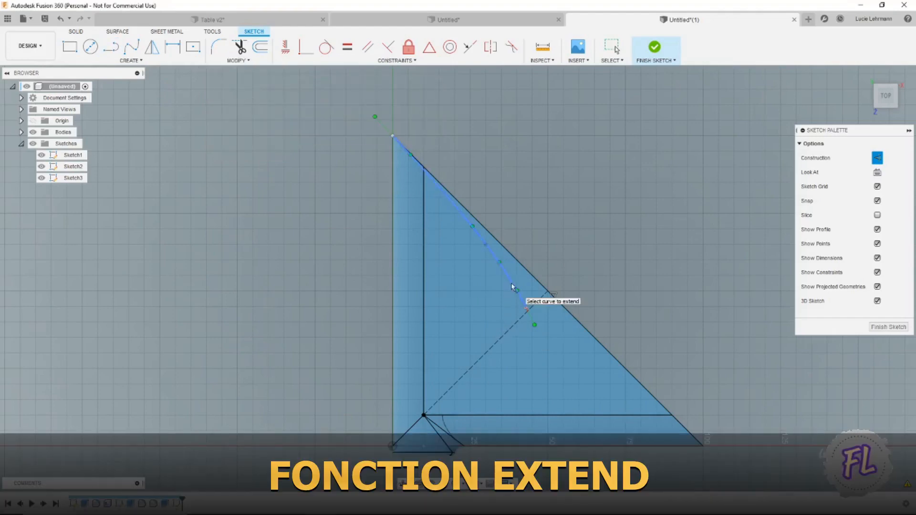
pyautogui.scroll(5, 511, 283)
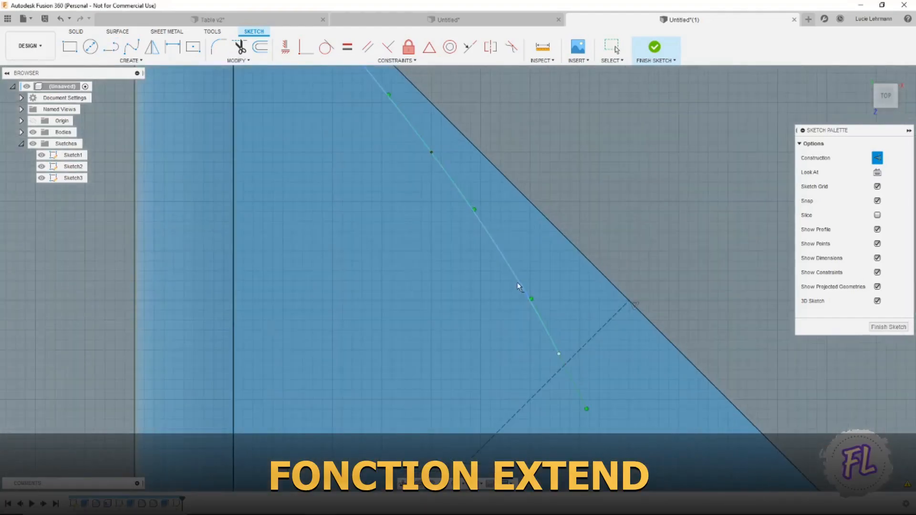
pyautogui.click(519, 286)
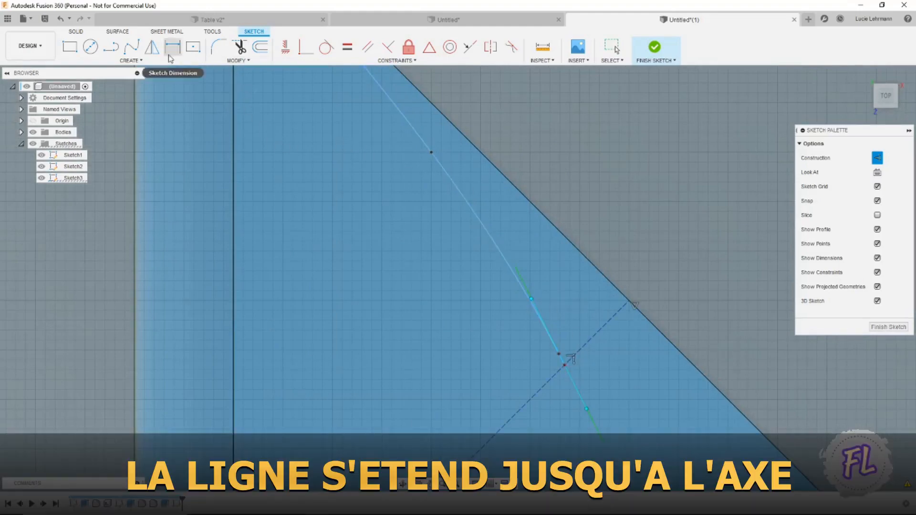
# Mirror the spline across the diagonal construction line and finish the sketch
pyautogui.click(151, 47)
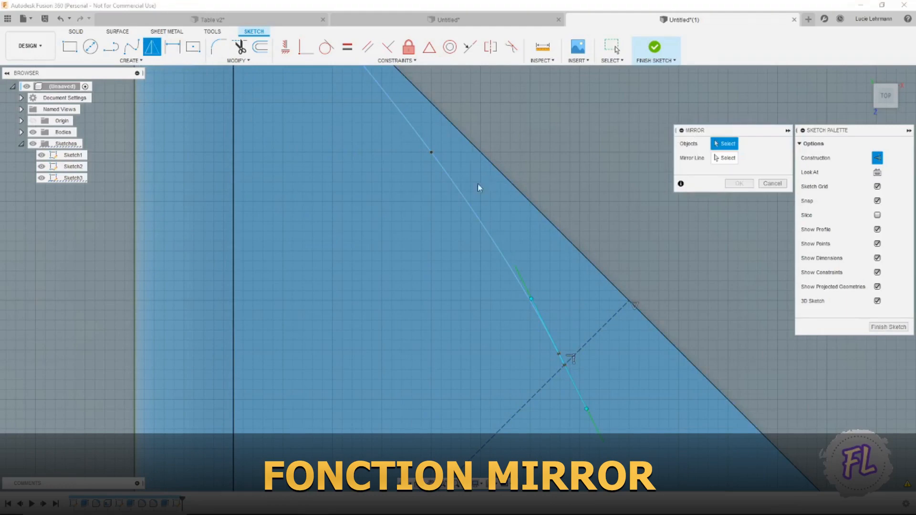
pyautogui.click(464, 199)
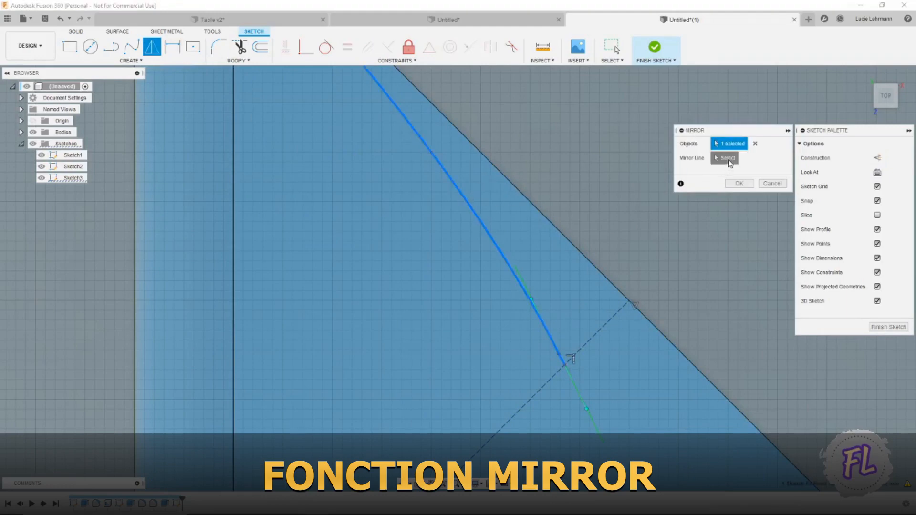
pyautogui.click(729, 161)
pyautogui.click(615, 318)
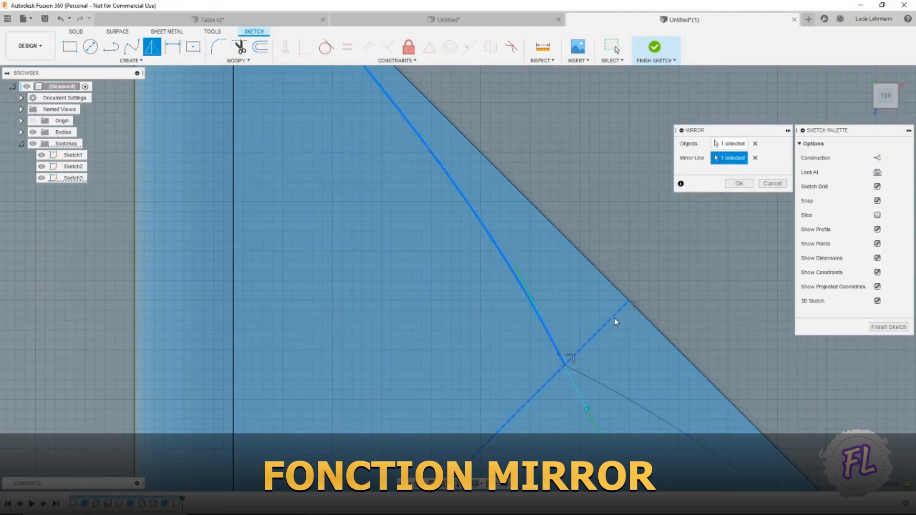
pyautogui.scroll(-4, 627, 308)
pyautogui.scroll(-1, 631, 306)
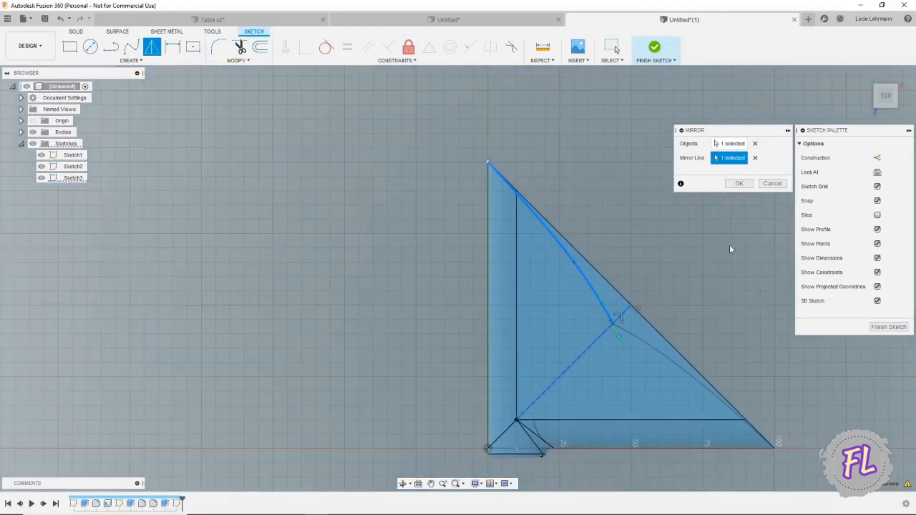
pyautogui.click(739, 184)
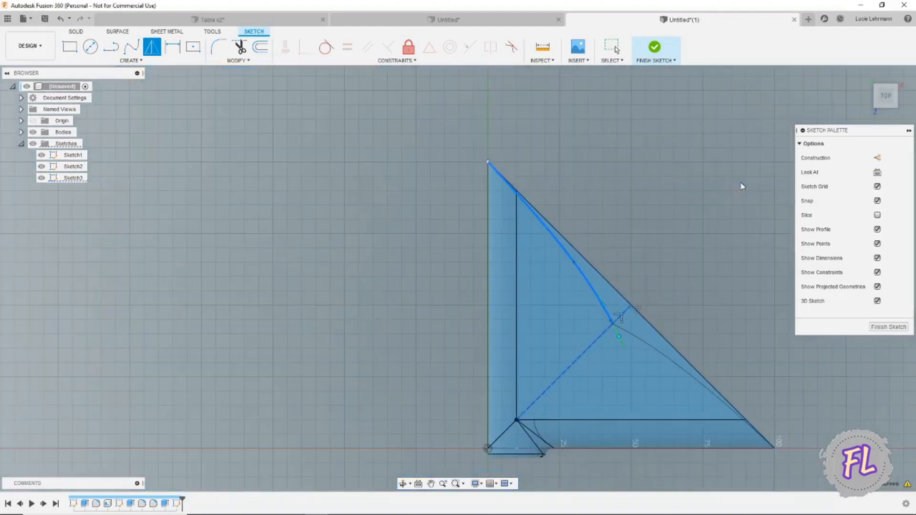
pyautogui.click(654, 48)
pyautogui.moveTo(699, 200)
pyautogui.mouseDown(button='middle')
pyautogui.moveTo(536, 186)
pyautogui.moveTo(520, 176)
pyautogui.mouseUp(button='middle')
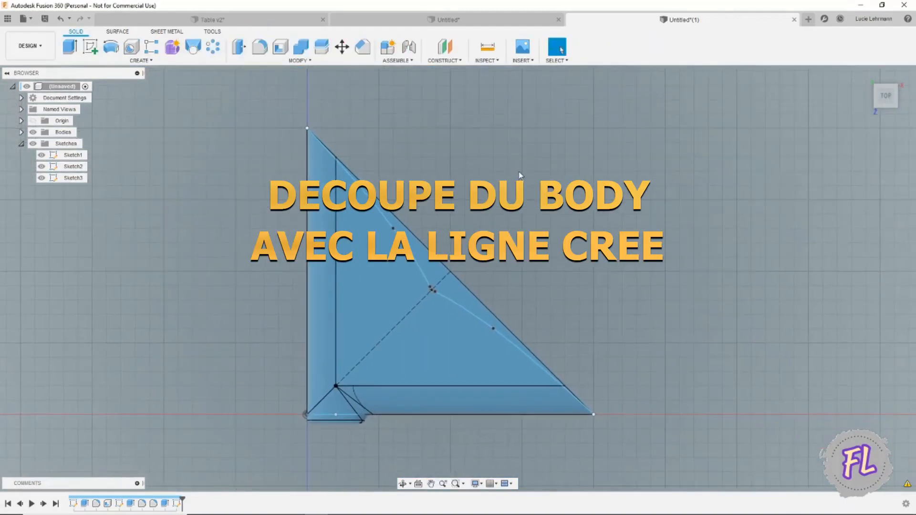
# Split the triangular body along the mirrored curved sketch line, with the splitting tool extended
pyautogui.click(322, 48)
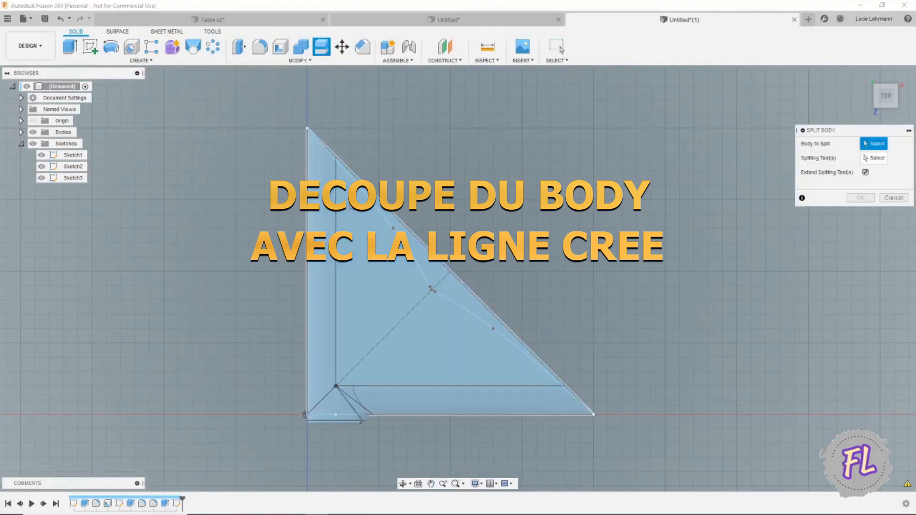
pyautogui.click(359, 268)
pyautogui.click(874, 158)
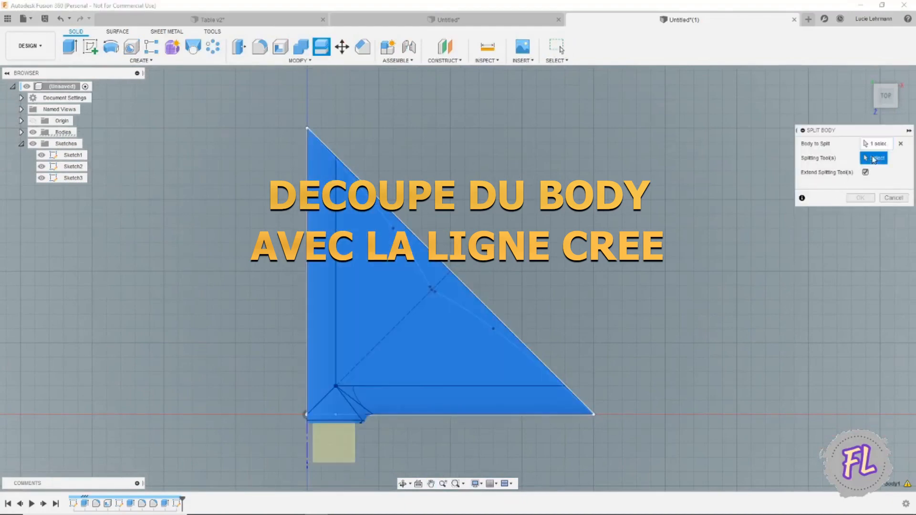
pyautogui.click(418, 260)
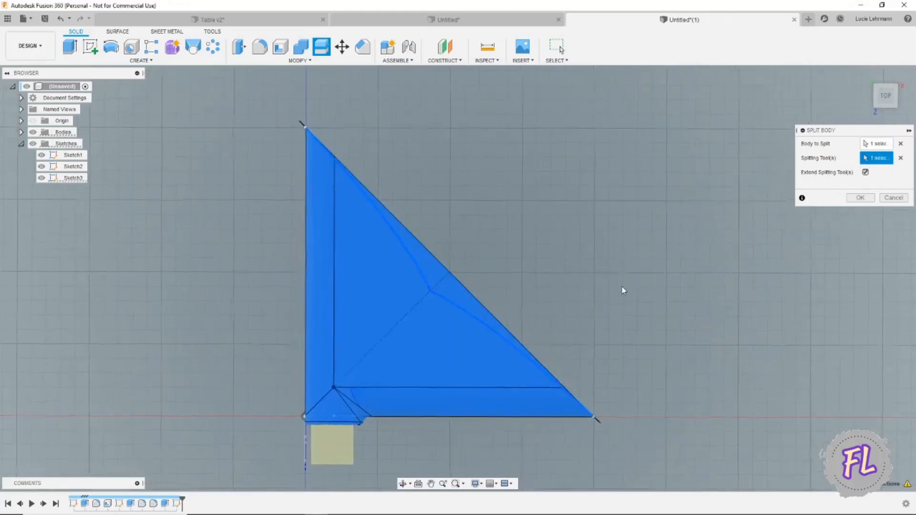
pyautogui.moveTo(621, 286)
pyautogui.keyDown('shift'); pyautogui.mouseDown(button='middle')
pyautogui.moveTo(619, 299)
pyautogui.moveTo(630, 298)
pyautogui.mouseUp(button='middle'); pyautogui.keyUp('shift')
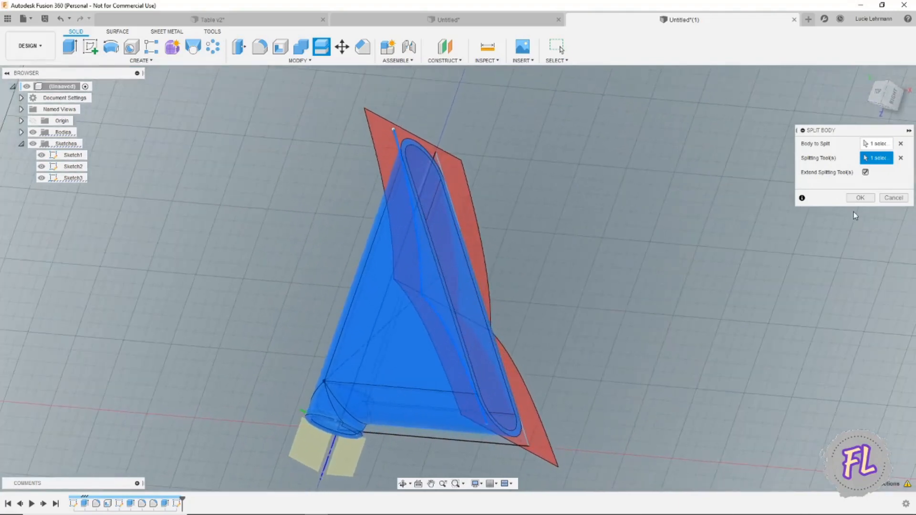
pyautogui.click(861, 198)
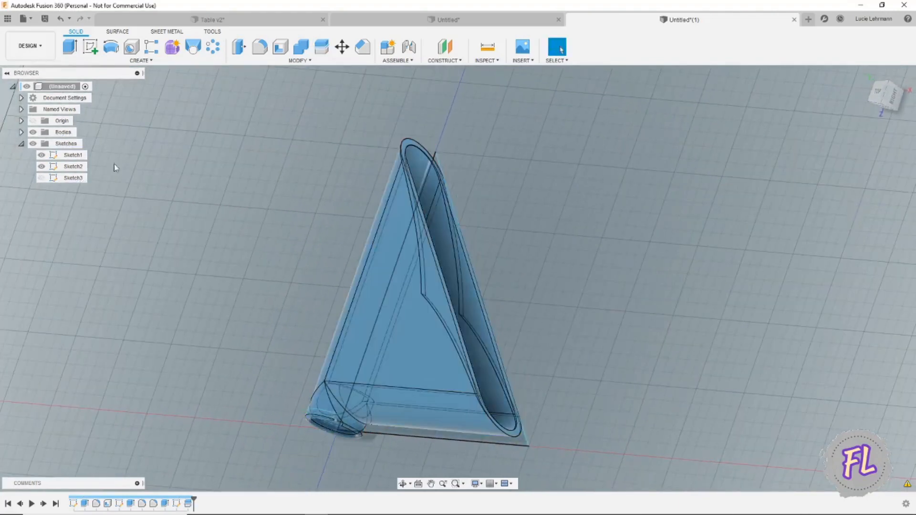
# Hide Body1, the cut-off piece along the hypotenuse, leaving only Body2 shown
pyautogui.click(21, 132)
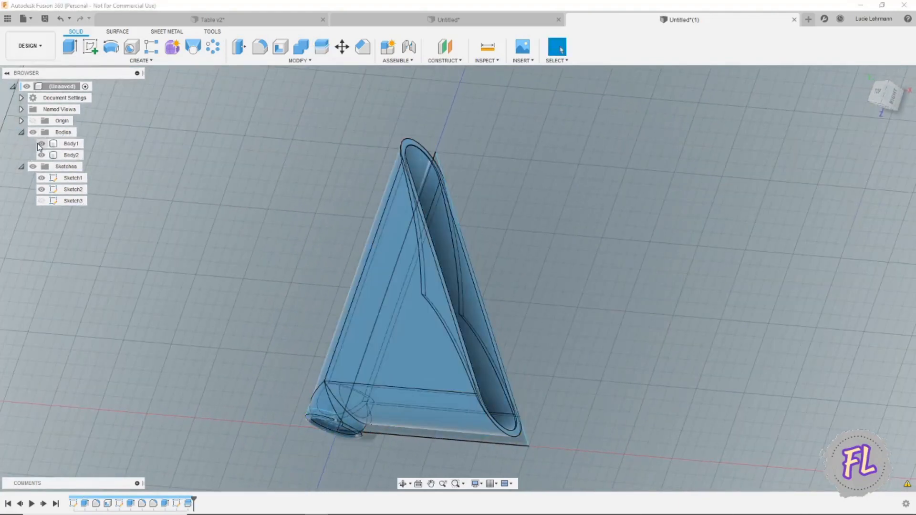
pyautogui.click(41, 144)
pyautogui.keyDown('shift'); pyautogui.moveTo(590, 273); pyautogui.dragTo(567, 279, button='middle'); pyautogui.keyUp('shift')
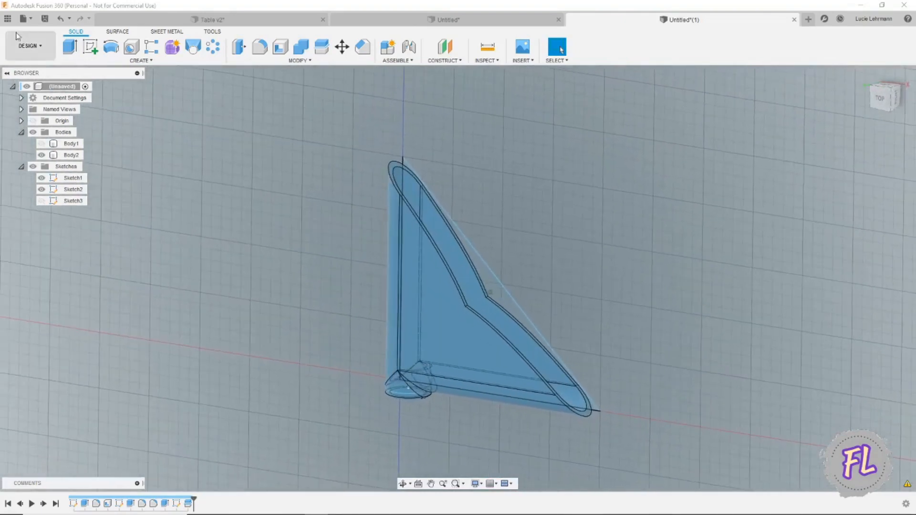
# Start a sketch on the hollow body's inner flat face and enable the Slice display
pyautogui.click(90, 47)
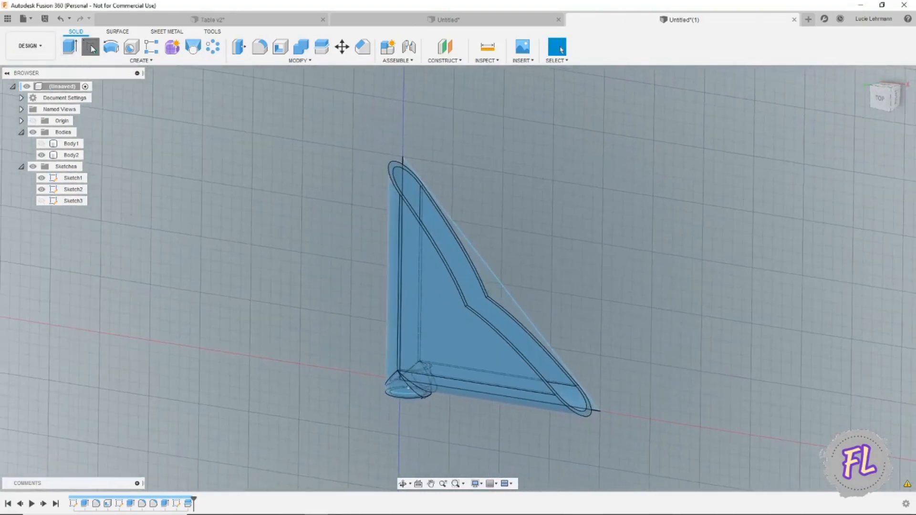
pyautogui.click(547, 370)
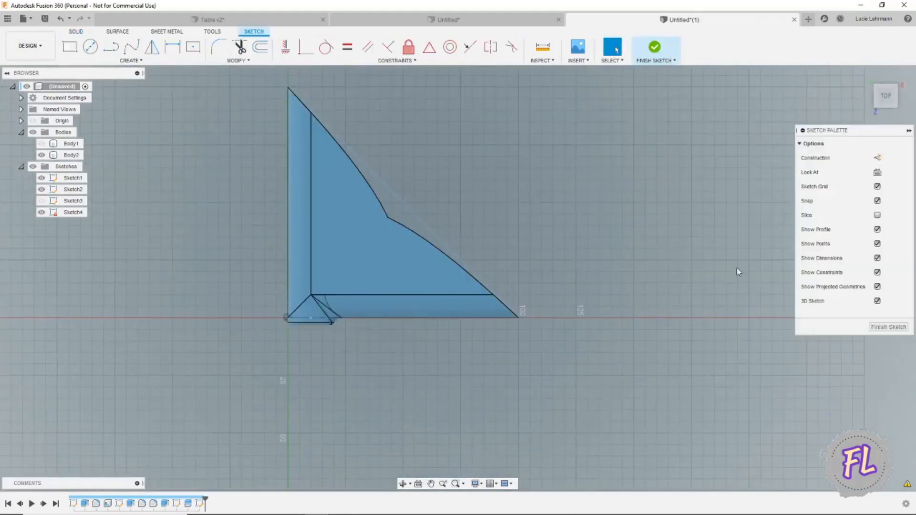
pyautogui.click(877, 215)
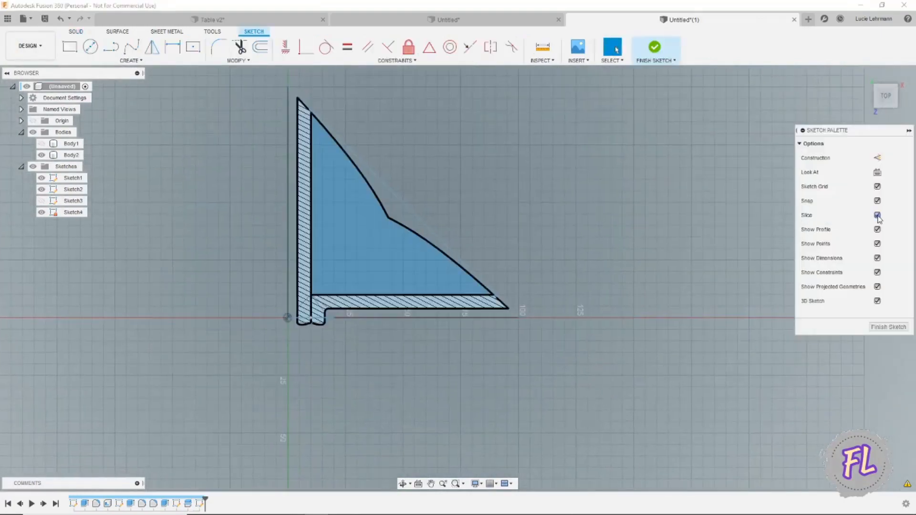
pyautogui.scroll(3, 466, 305)
pyautogui.scroll(2, 466, 305)
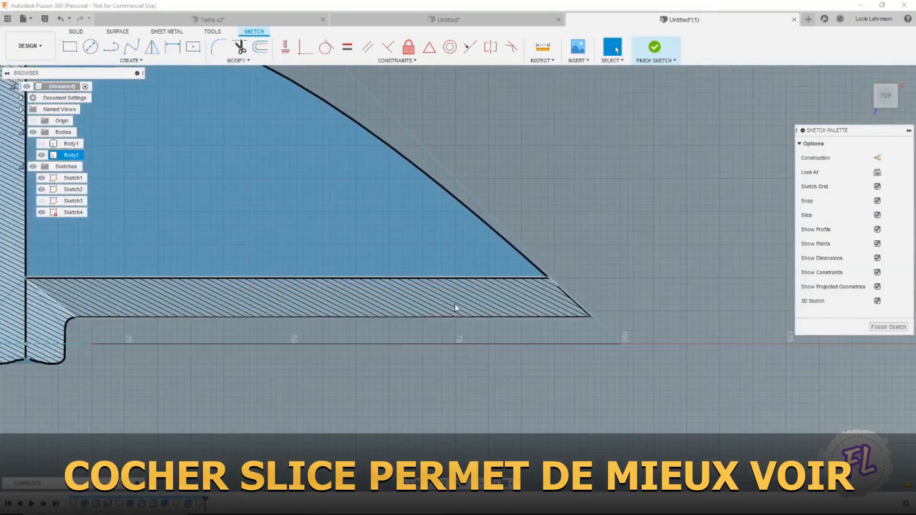
# Sketch a small horizontal center-to-center slot on the inner face, just above the lower wall near the acute corner
pyautogui.click(131, 60)
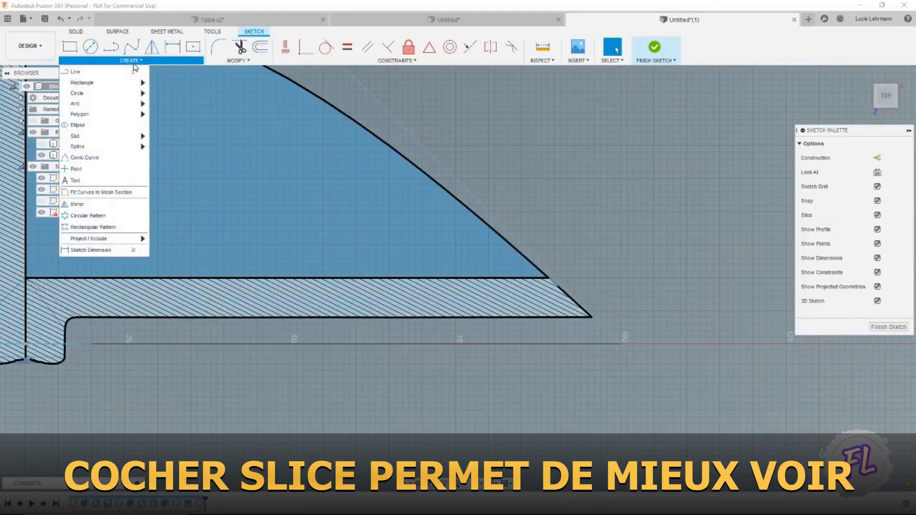
pyautogui.moveTo(123, 137)
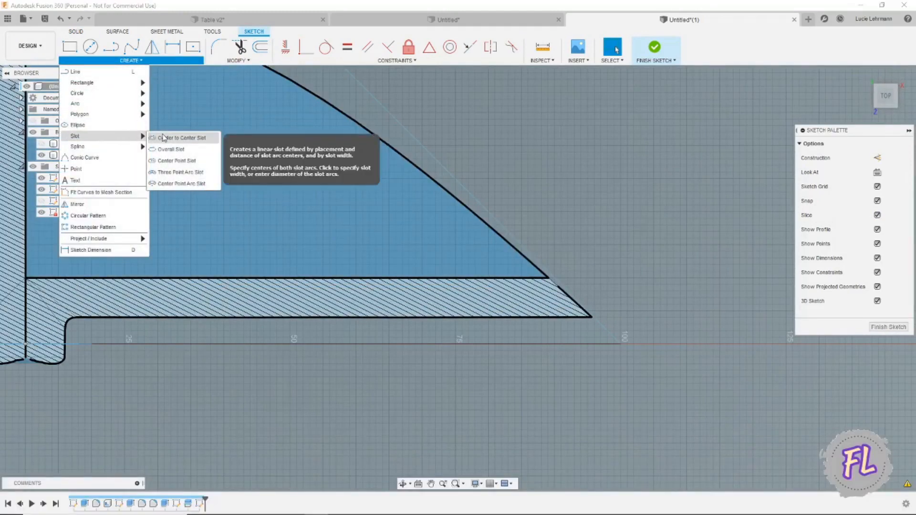
pyautogui.click(169, 138)
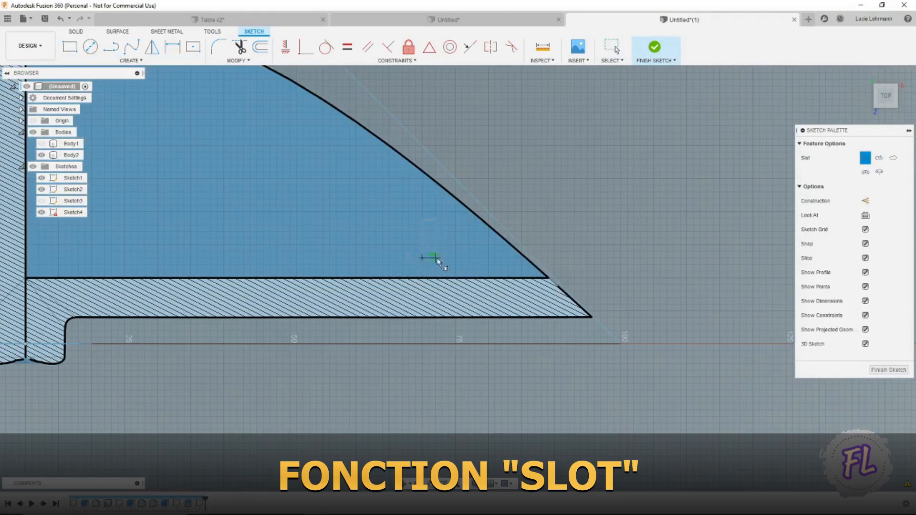
pyautogui.click(450, 262)
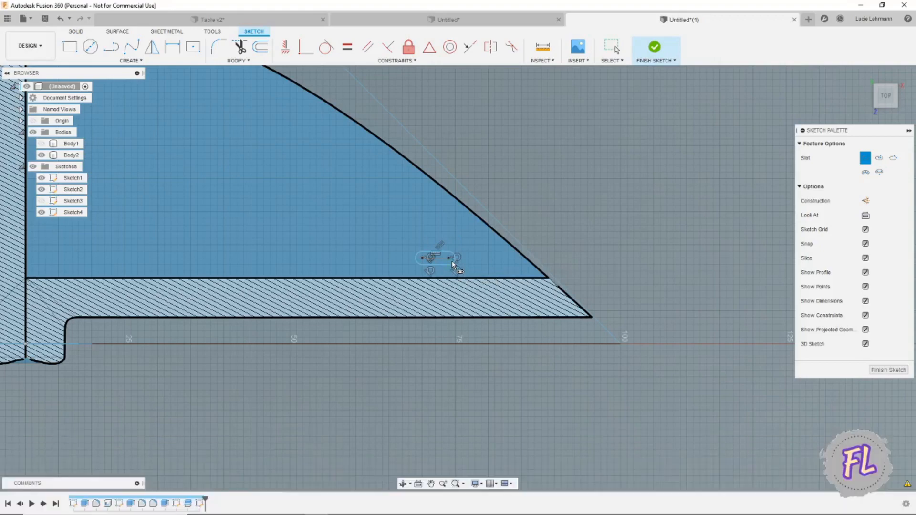
# Extrude the slot profile 1 mm into the cavity, joined to the body
pyautogui.press('e')
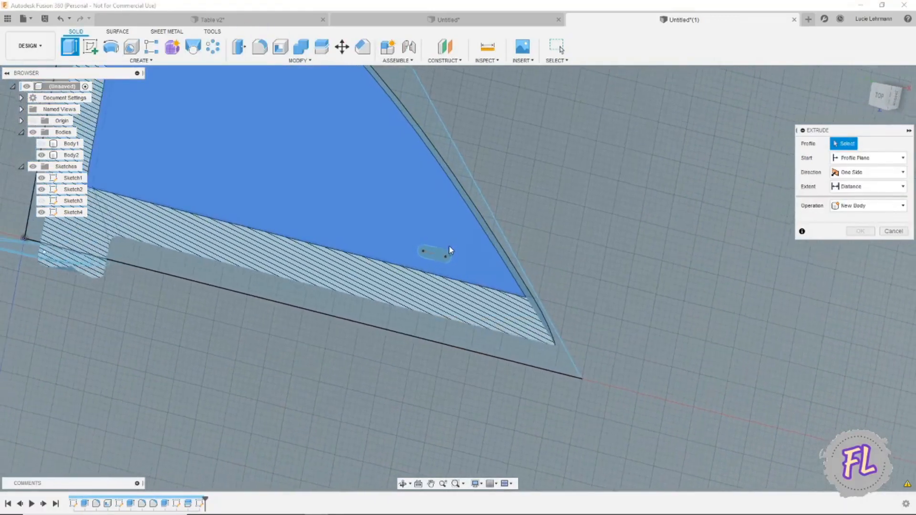
pyautogui.click(438, 265)
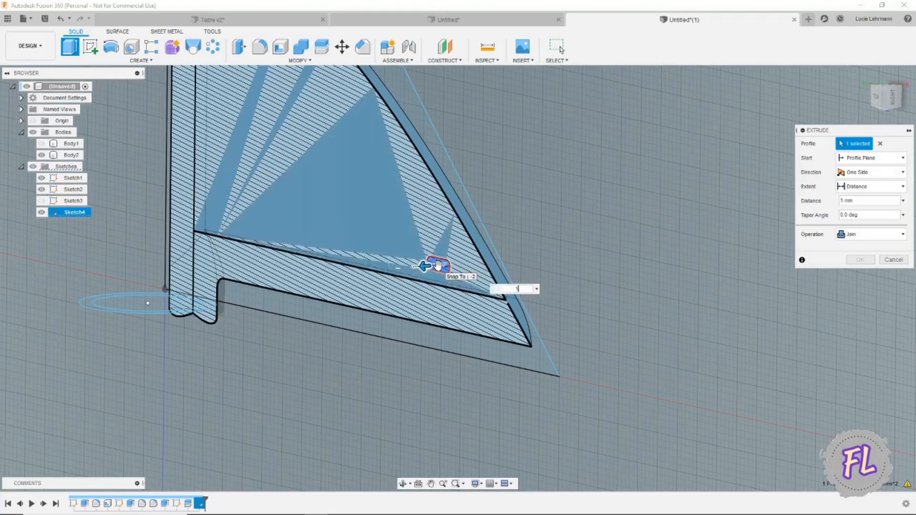
pyautogui.press('Return')
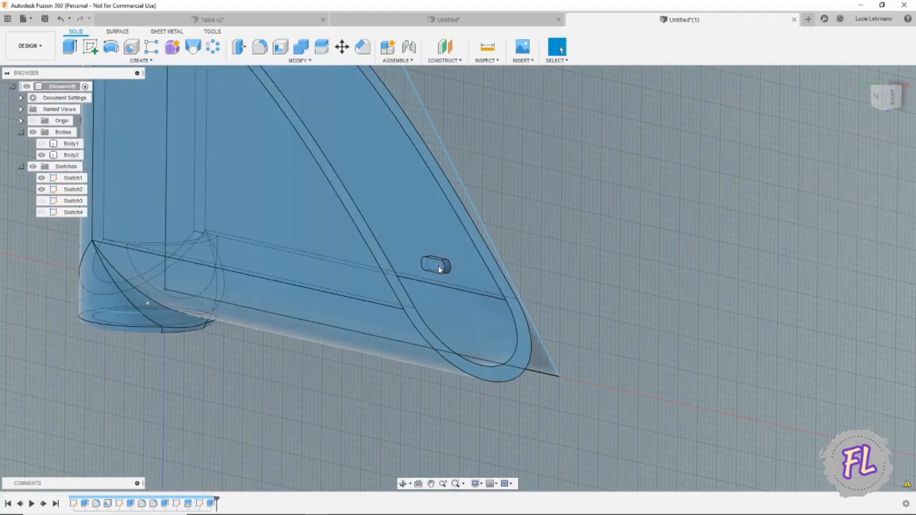
# Fillet the top face of the small slot-shaped bump with a 1 mm radius
pyautogui.scroll(5, 439, 270)
pyautogui.press('f')
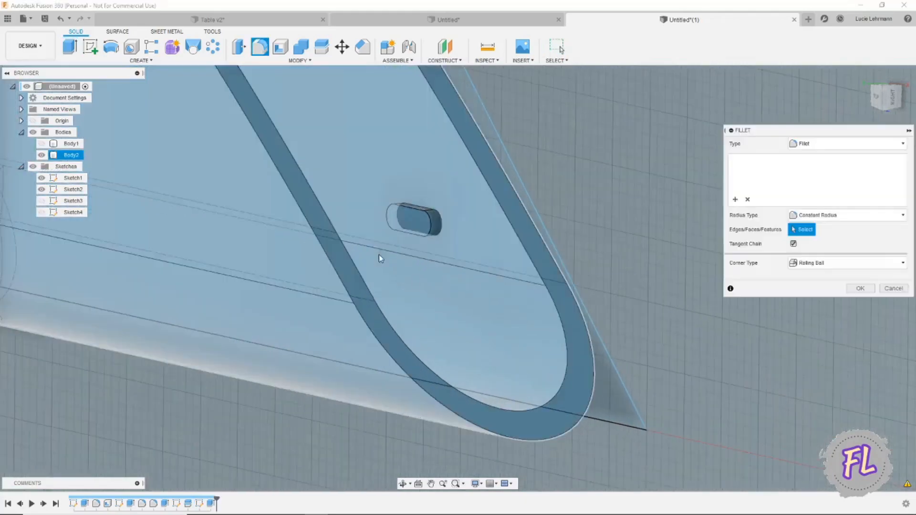
pyautogui.click(413, 219)
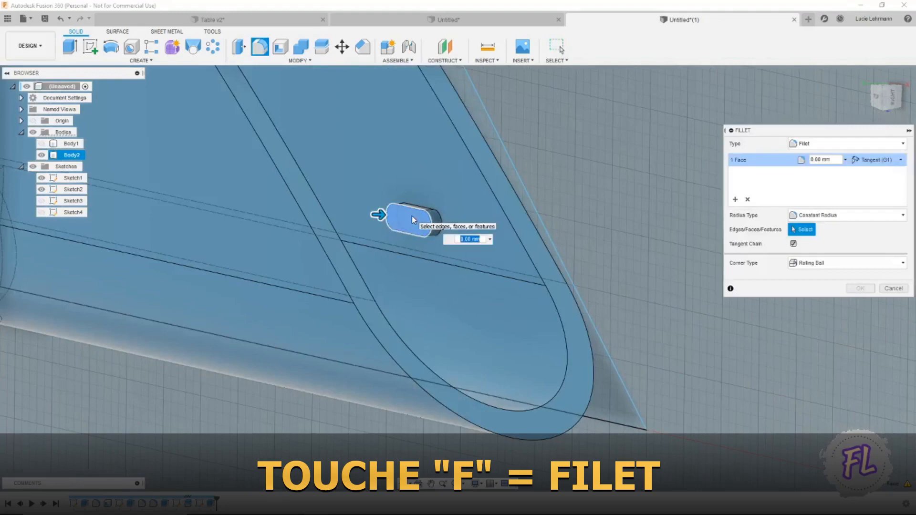
pyautogui.write('1')
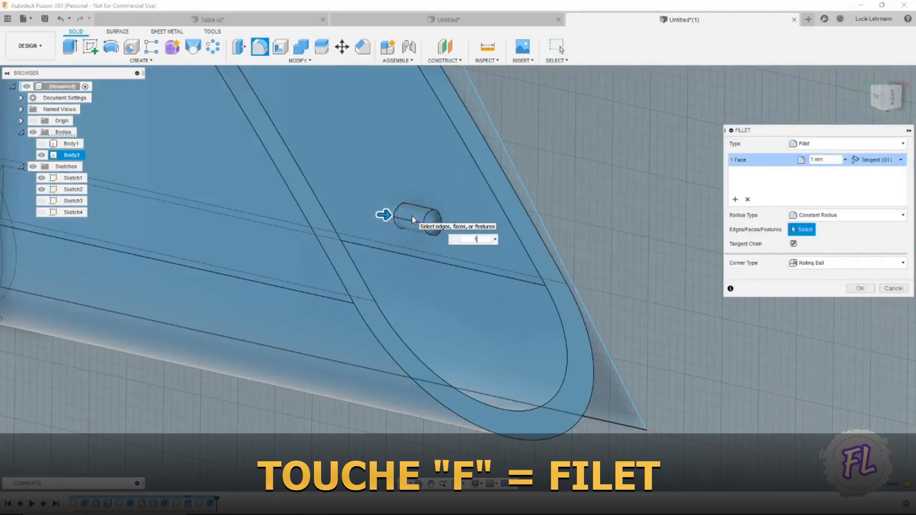
pyautogui.press('Return')
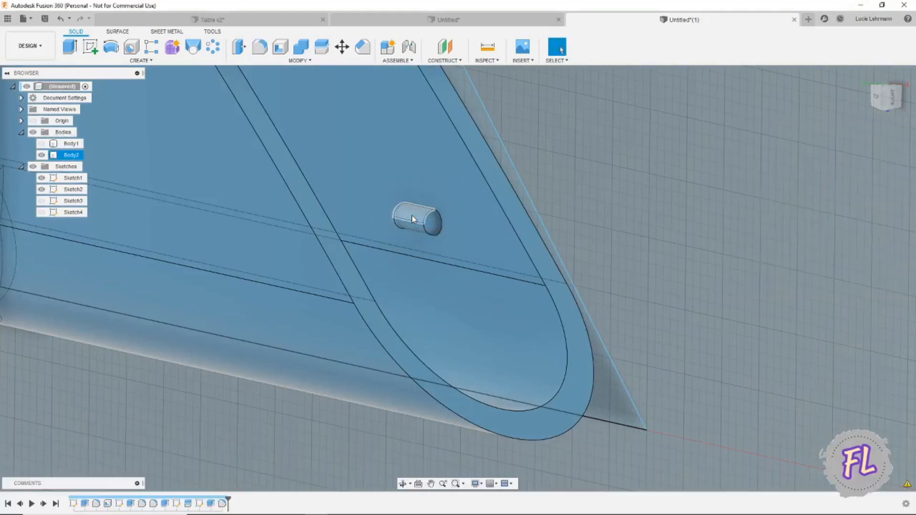
# Create a midplane between the two opposite flat faces of the hollow body
pyautogui.keyDown('shift'); pyautogui.moveTo(411, 215); pyautogui.dragTo(398, 58, button='middle'); pyautogui.keyUp('shift')
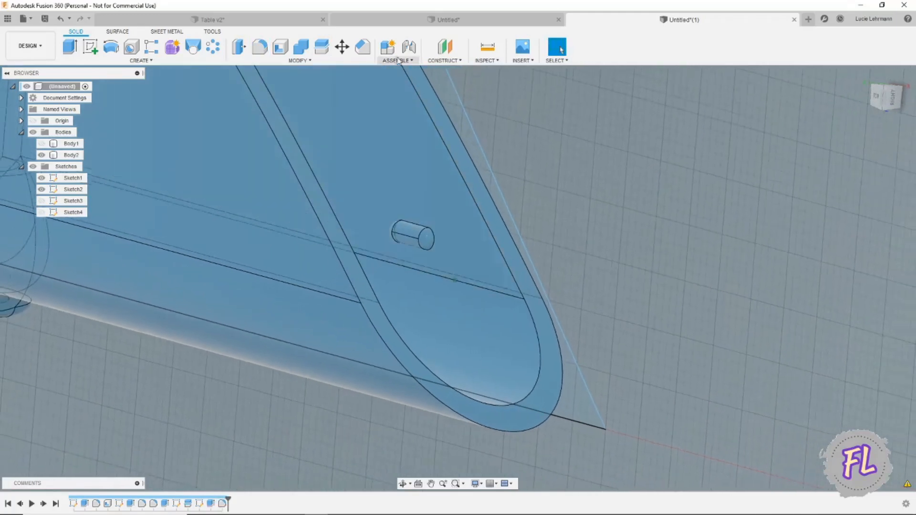
pyautogui.click(448, 62)
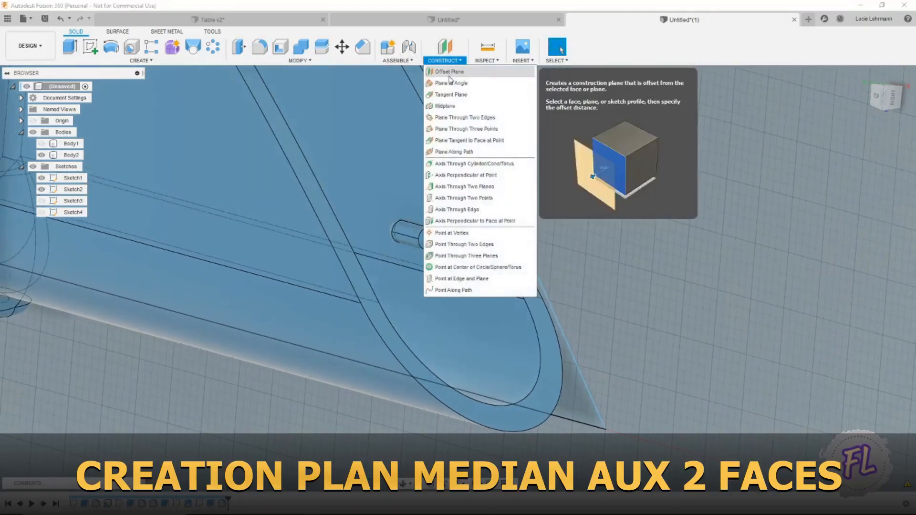
pyautogui.click(451, 107)
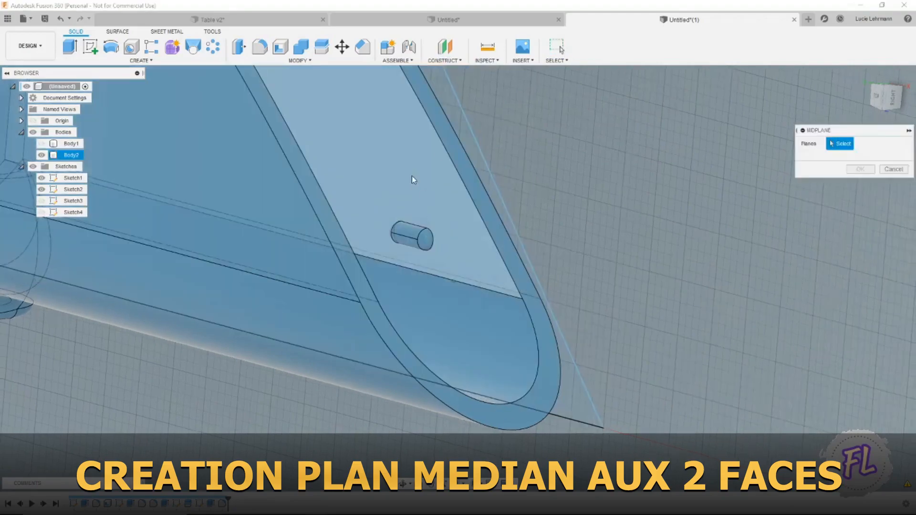
pyautogui.click(406, 179)
pyautogui.keyDown('shift'); pyautogui.moveTo(315, 219); pyautogui.dragTo(364, 225, button='middle'); pyautogui.keyUp('shift')
pyautogui.click(284, 203)
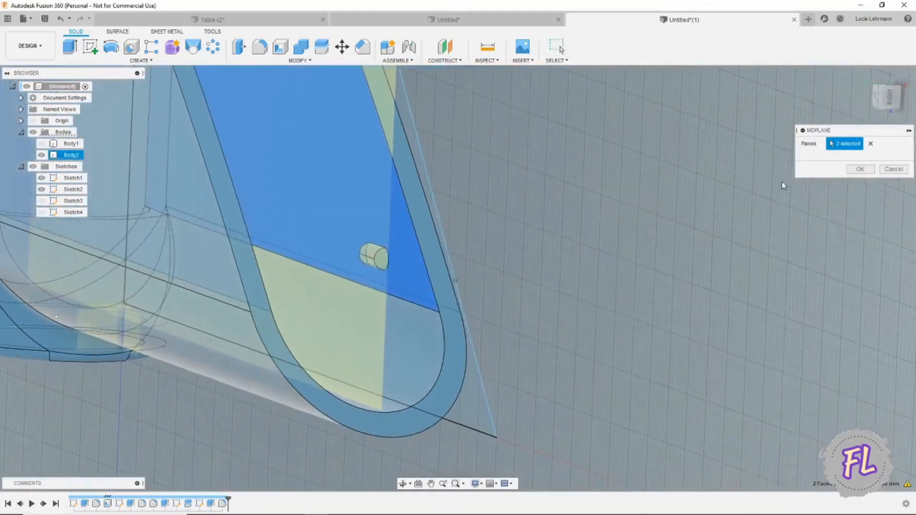
pyautogui.click(860, 170)
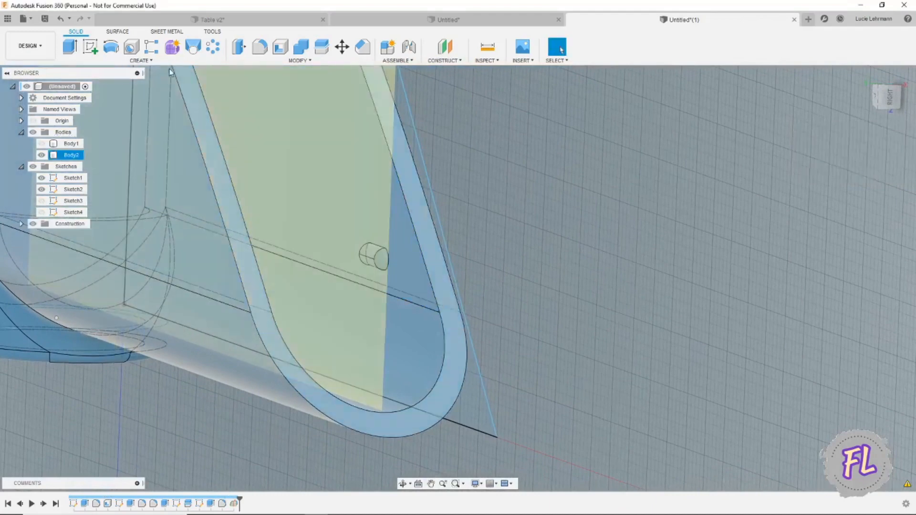
# Mirror the bump's extrude and fillet features across the midplane onto the opposite inner face, with the Adjust compute option
pyautogui.click(155, 62)
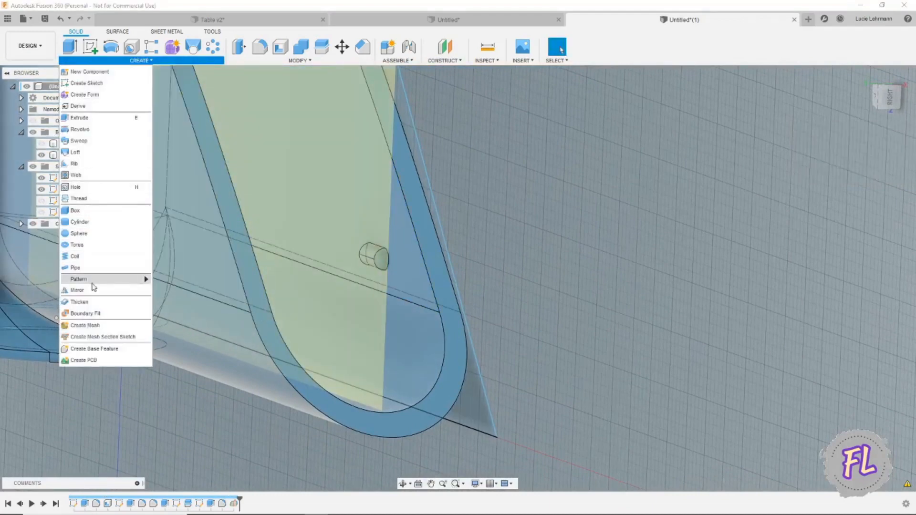
pyautogui.click(77, 290)
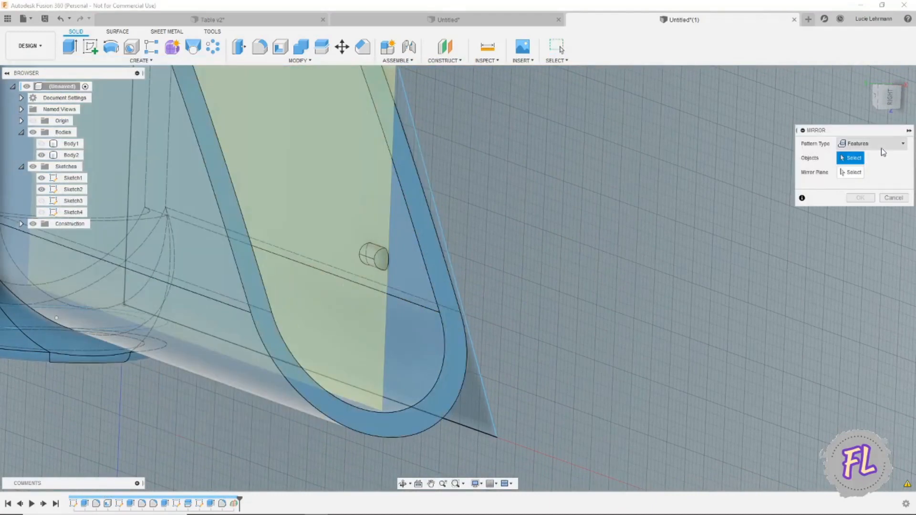
pyautogui.click(212, 504)
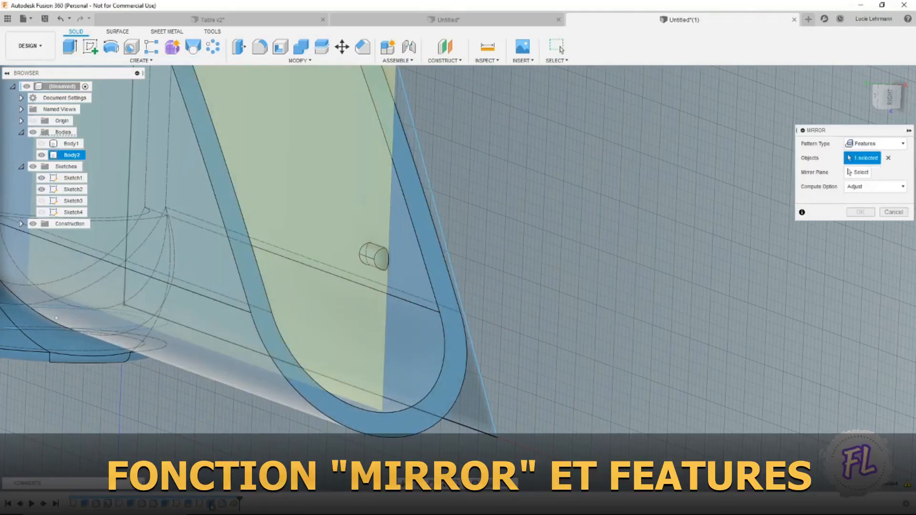
pyautogui.click(222, 503)
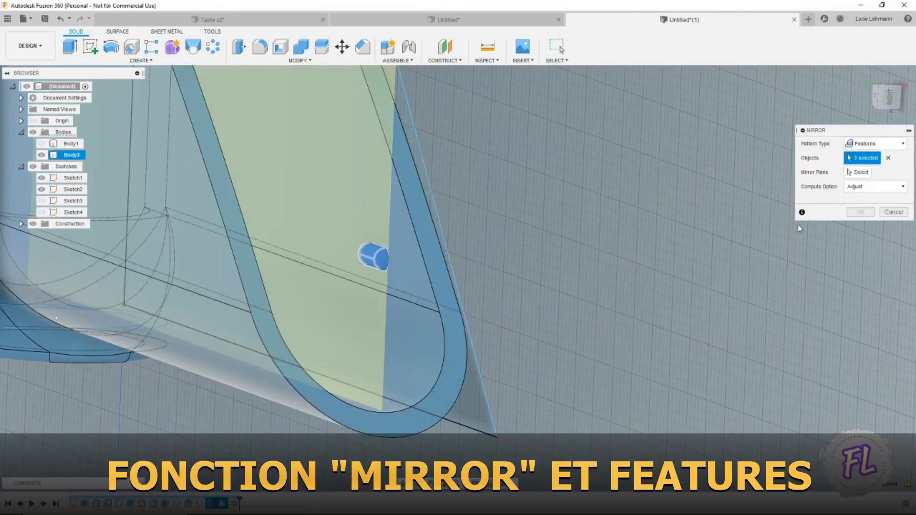
pyautogui.click(860, 172)
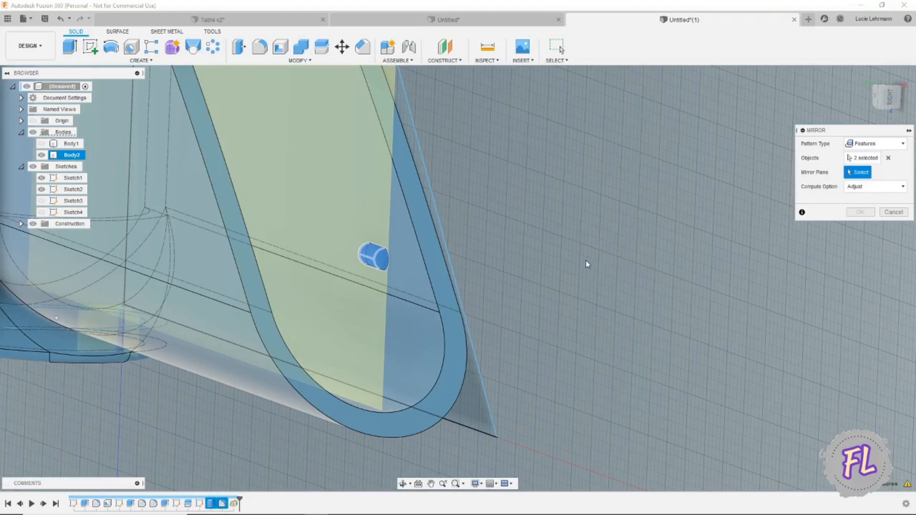
pyautogui.click(347, 306)
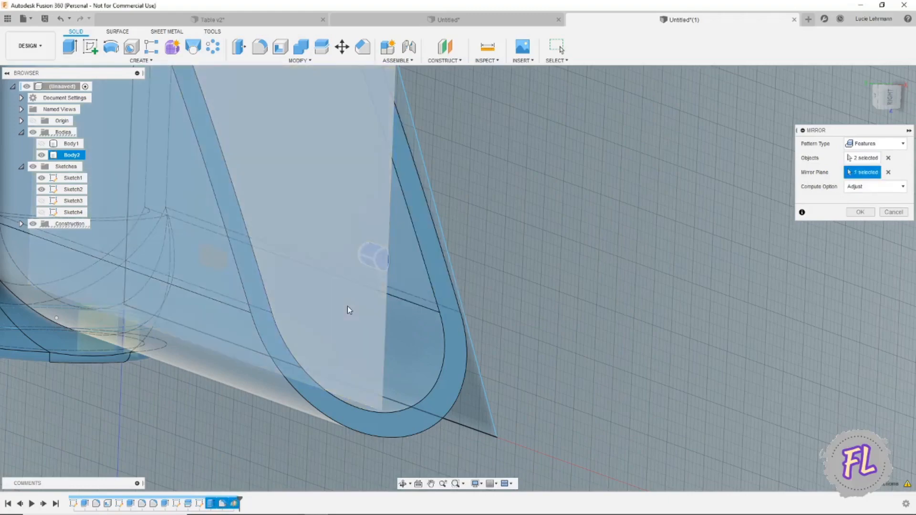
pyautogui.keyDown('shift'); pyautogui.moveTo(353, 315); pyautogui.dragTo(355, 327, button='middle'); pyautogui.keyUp('shift')
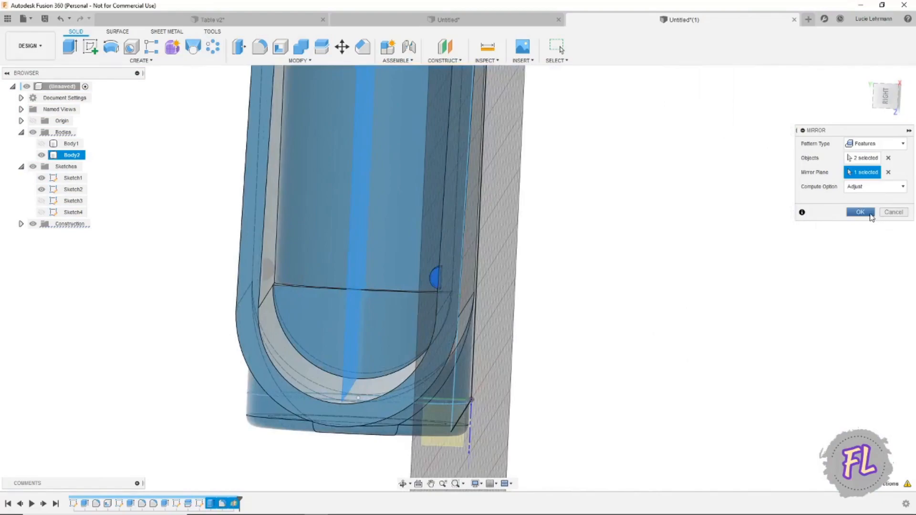
pyautogui.click(860, 212)
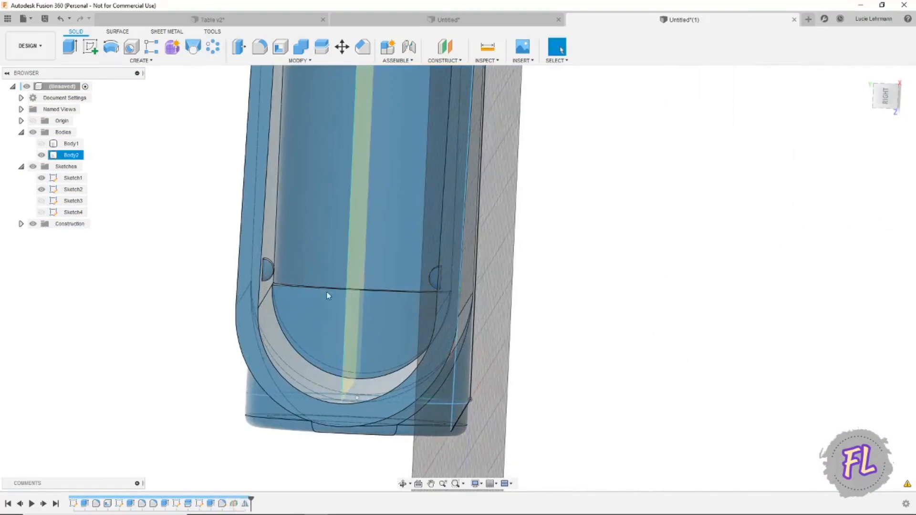
# Start a new sketch on the front origin plane, facing the part's tubular opening and long outer wall
pyautogui.keyDown('shift'); pyautogui.moveTo(286, 276); pyautogui.dragTo(873, 110, button='middle'); pyautogui.keyUp('shift')
pyautogui.click(878, 95)
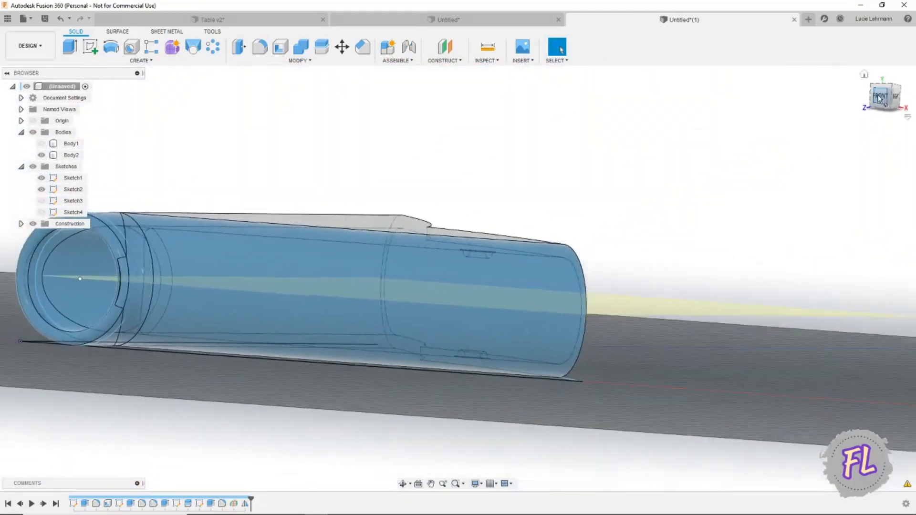
pyautogui.scroll(2, 603, 211)
pyautogui.scroll(-3, 598, 223)
pyautogui.scroll(-1, 600, 226)
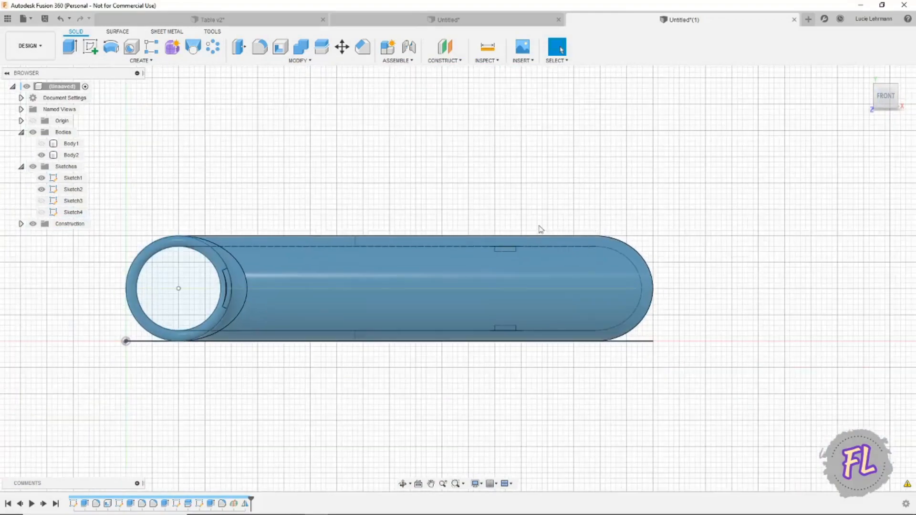
pyautogui.click(90, 47)
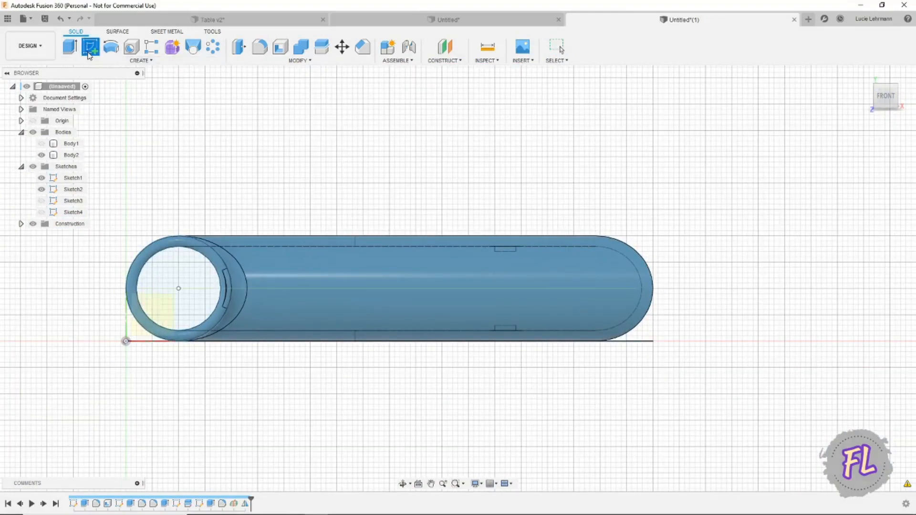
pyautogui.click(159, 313)
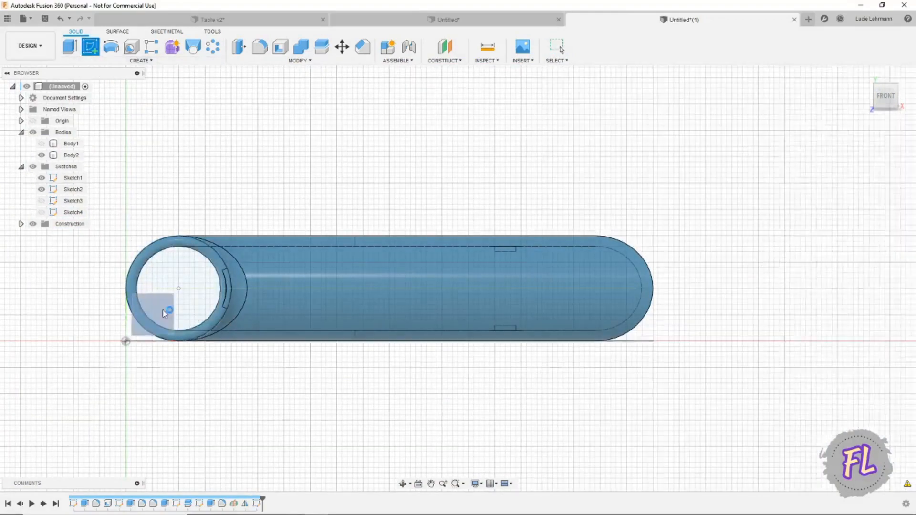
# Draw a horizontal center-to-center slot on the long wall's centerline near its rounded end, 25 mm between centers and 2 mm wide
pyautogui.click(128, 61)
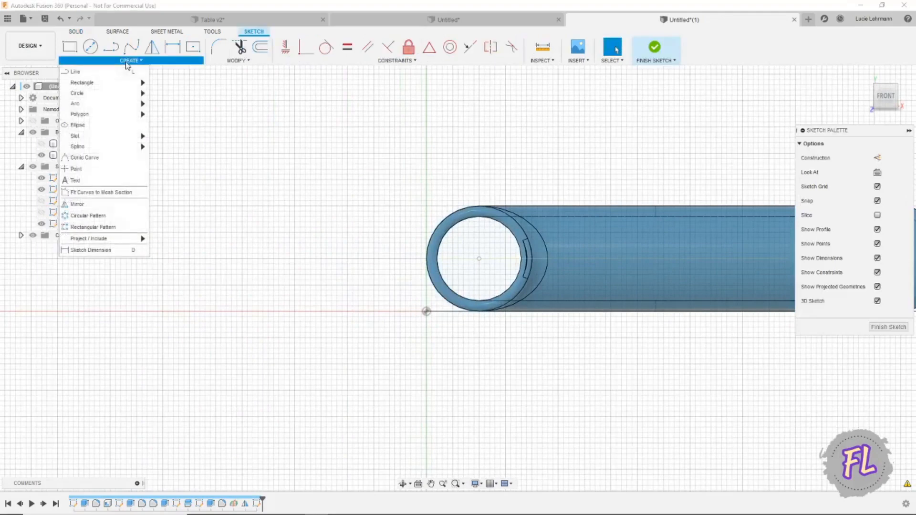
pyautogui.moveTo(120, 136)
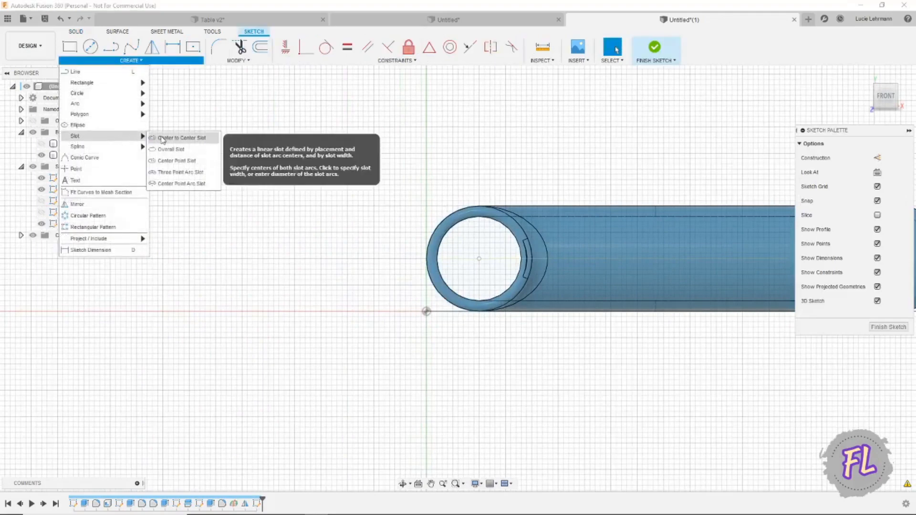
pyautogui.click(164, 137)
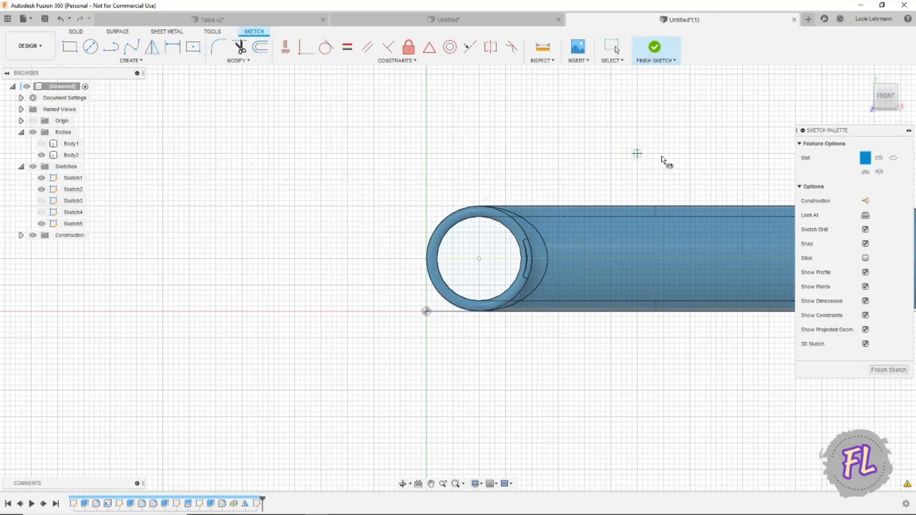
pyautogui.moveTo(663, 160); pyautogui.dragTo(330, 195, button='middle')
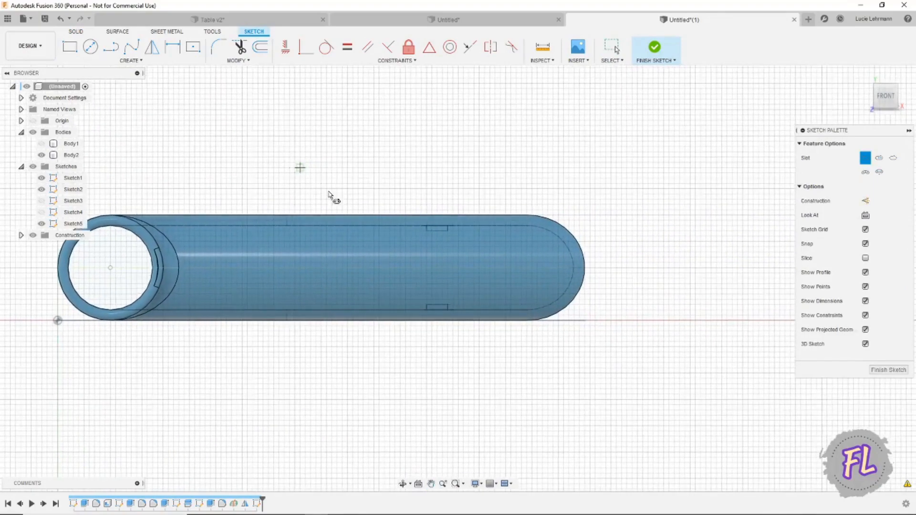
pyautogui.click(401, 268)
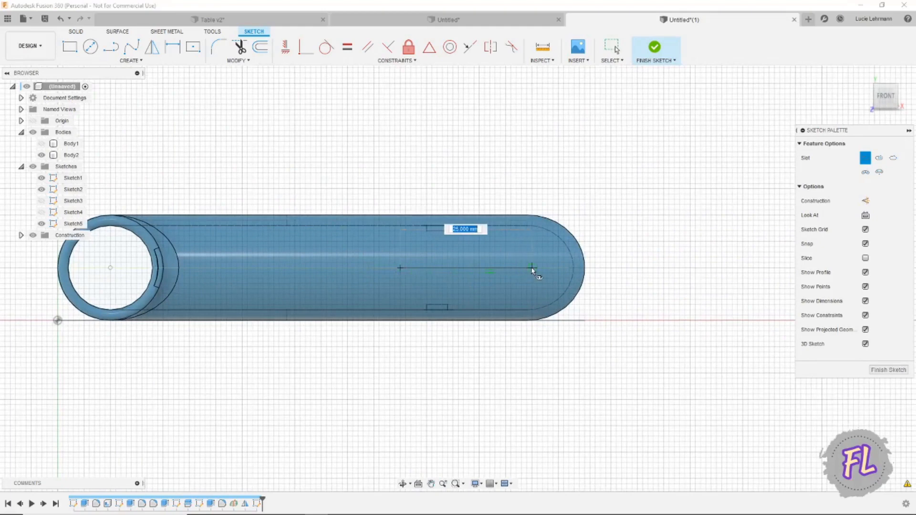
pyautogui.click(532, 269)
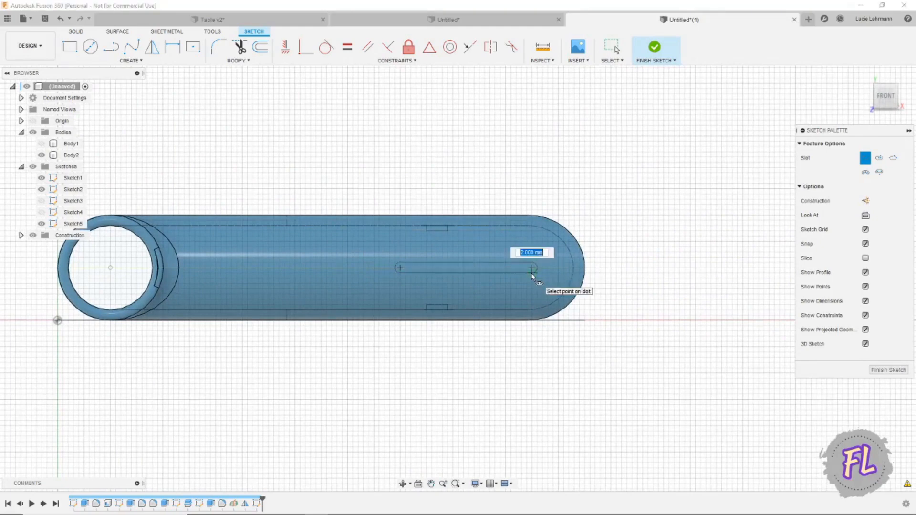
pyautogui.click(530, 273)
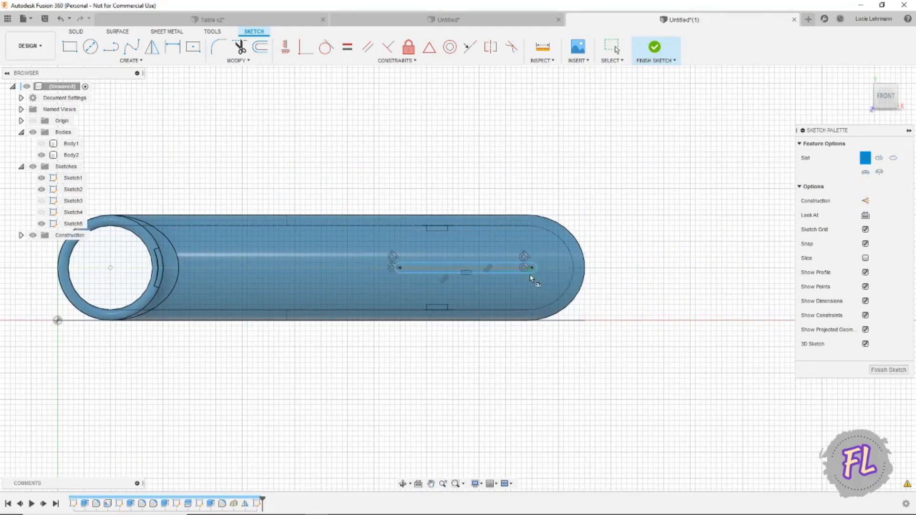
# Extrude the long slot profile 1 mm outward as a new body
pyautogui.press('e')
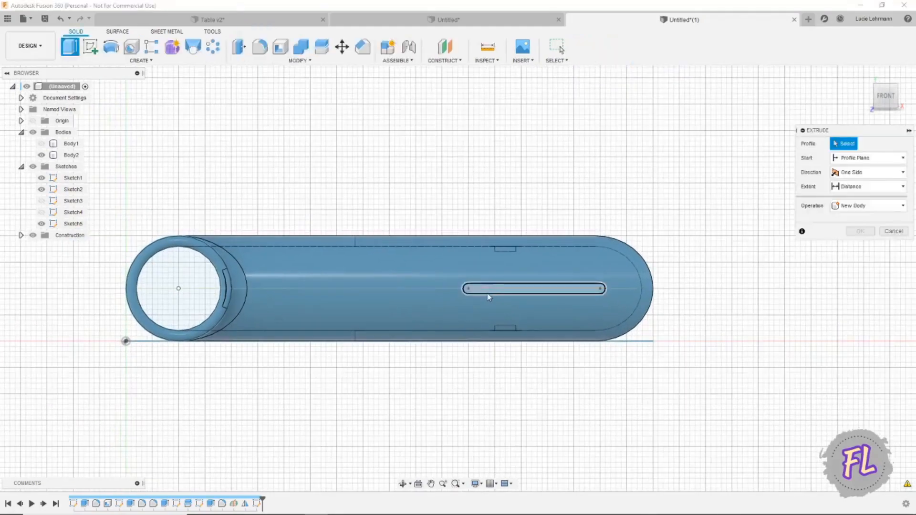
pyautogui.click(492, 292)
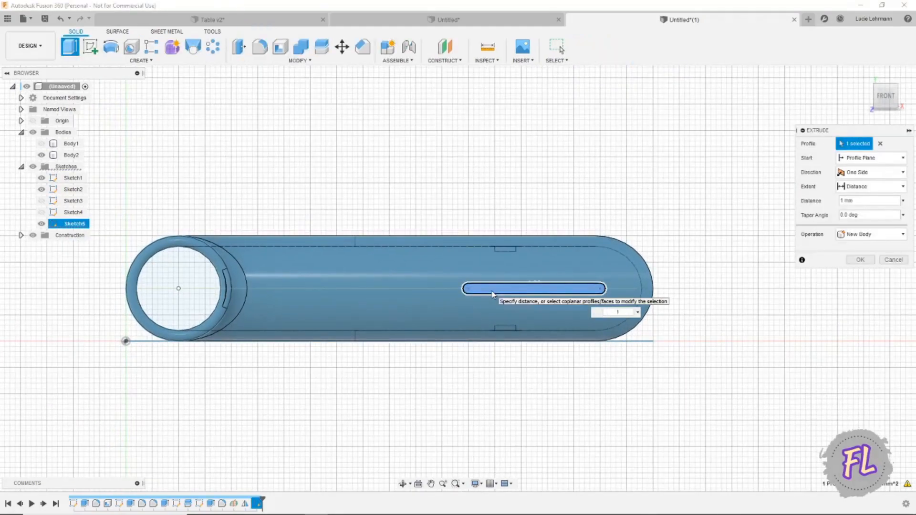
pyautogui.press('Return')
# Fillet the outer face of the long slot-shaped rib with a 1 mm radius
pyautogui.keyDown('shift'); pyautogui.moveTo(491, 290); pyautogui.dragTo(496, 311, button='middle'); pyautogui.keyUp('shift')
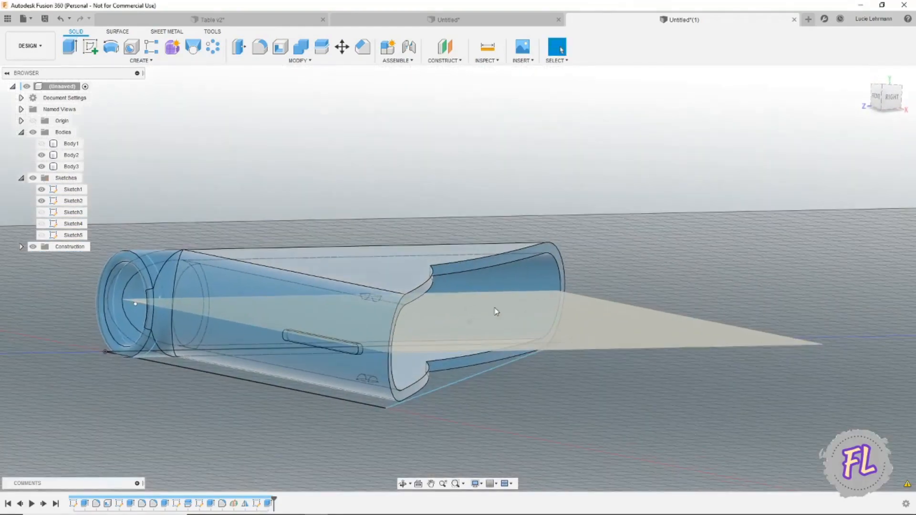
pyautogui.press('f')
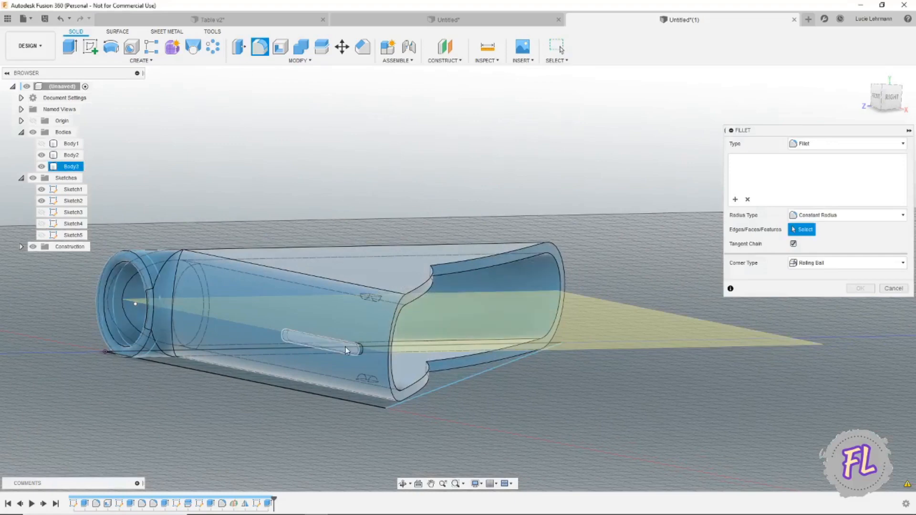
pyautogui.click(345, 348)
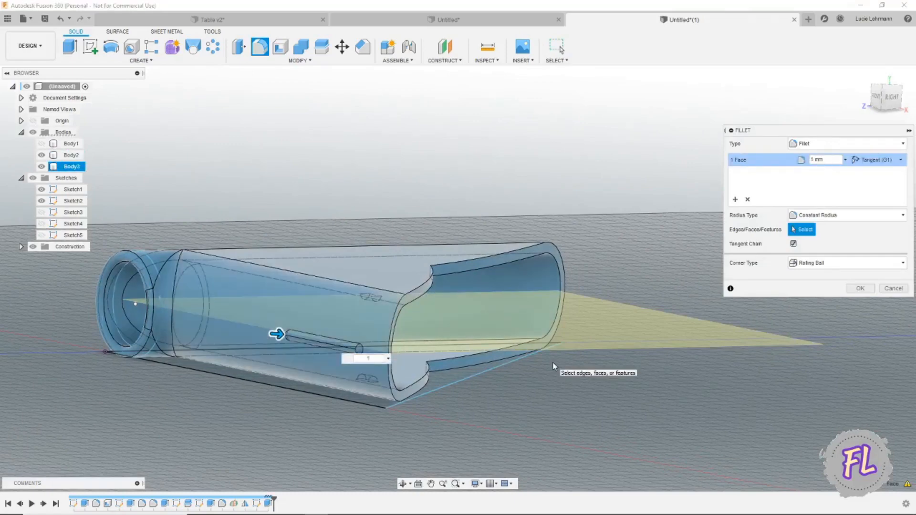
pyautogui.click(859, 288)
# Edit the rib's extrusion to run in two directions, with 0.40 mm on the second side into the wall
pyautogui.keyDown('shift'); pyautogui.moveTo(504, 369); pyautogui.dragTo(313, 376, button='middle'); pyautogui.keyUp('shift')
pyautogui.scroll(6, 313, 376)
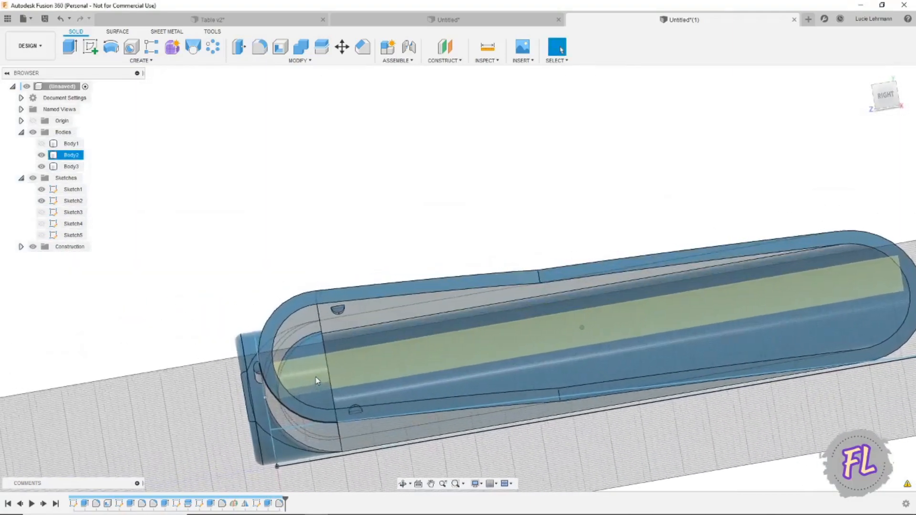
pyautogui.scroll(5, 333, 385)
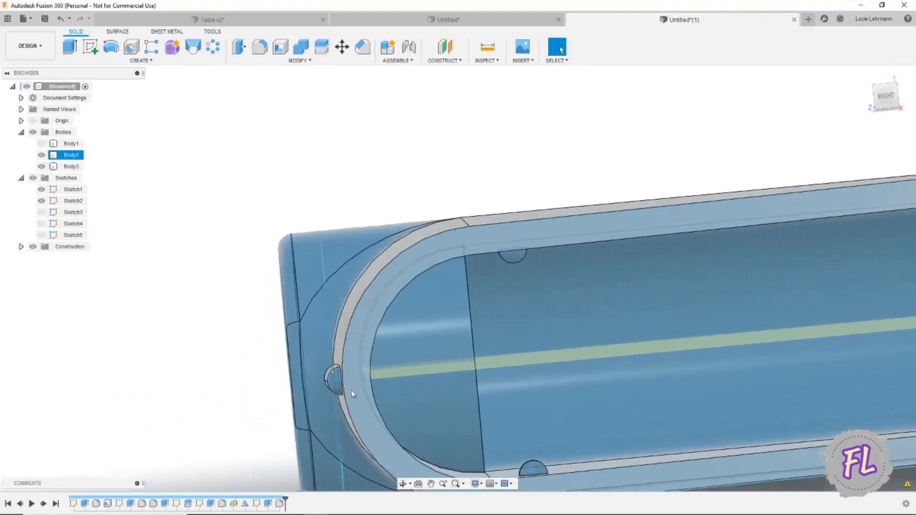
pyautogui.scroll(6, 418, 412)
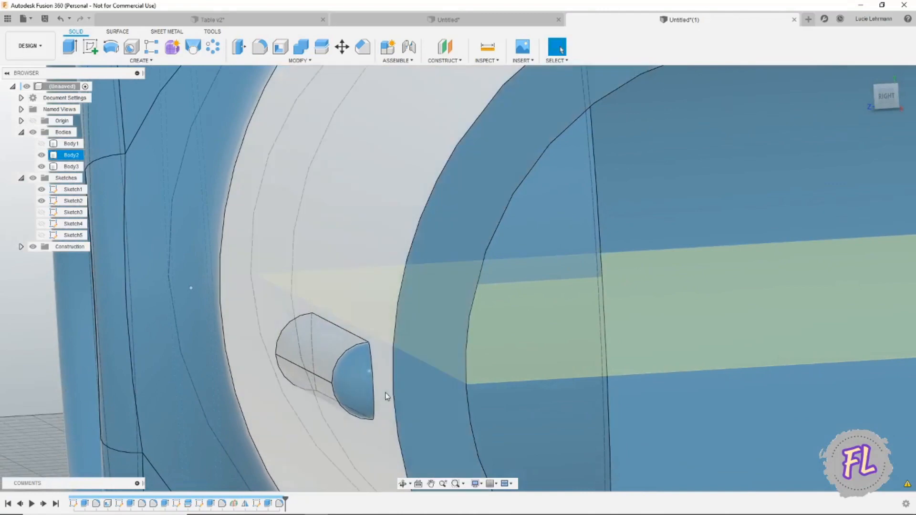
pyautogui.click(268, 504)
pyautogui.rightClick(270, 505)
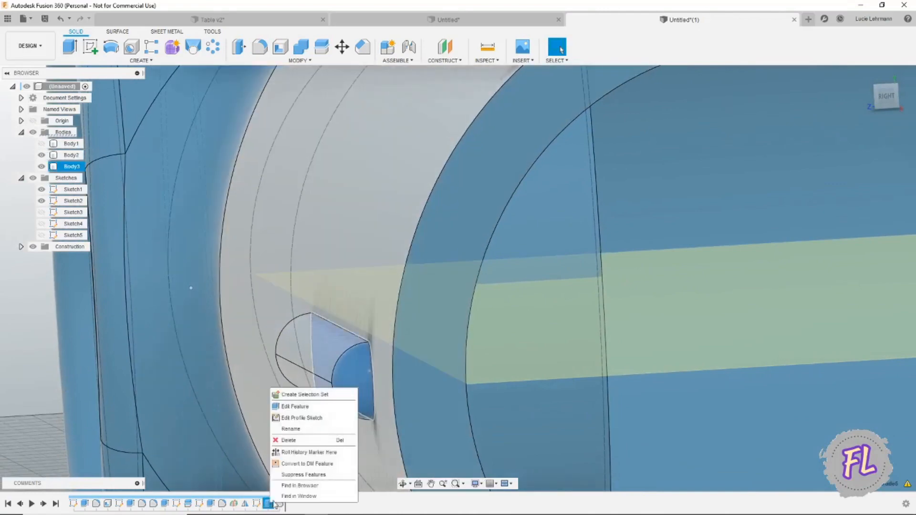
pyautogui.click(274, 407)
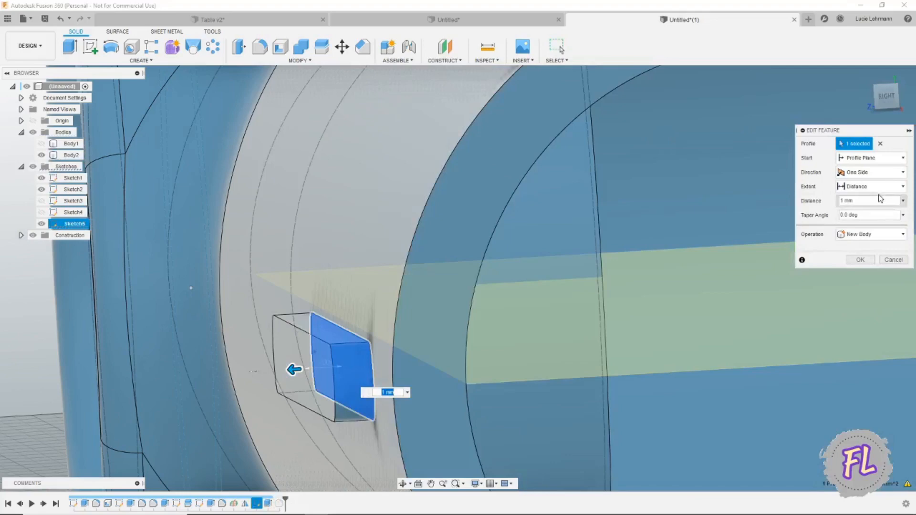
pyautogui.click(888, 175)
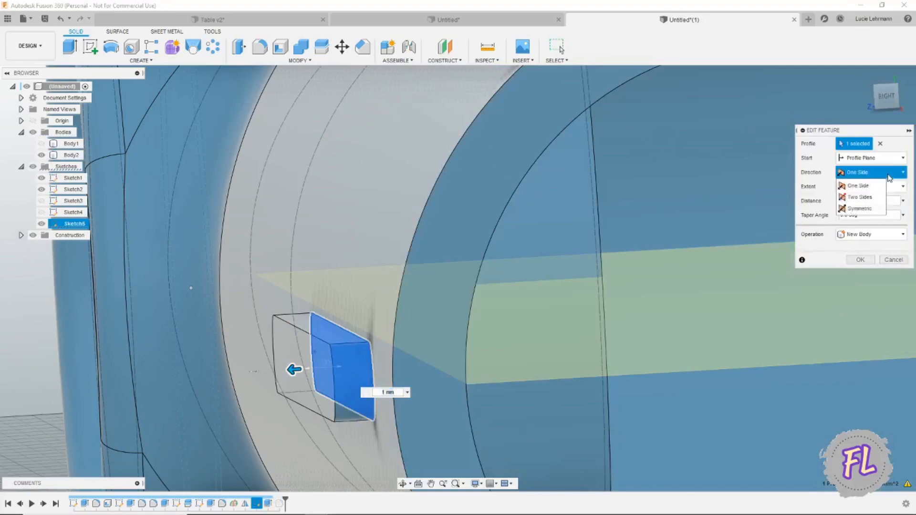
pyautogui.click(862, 197)
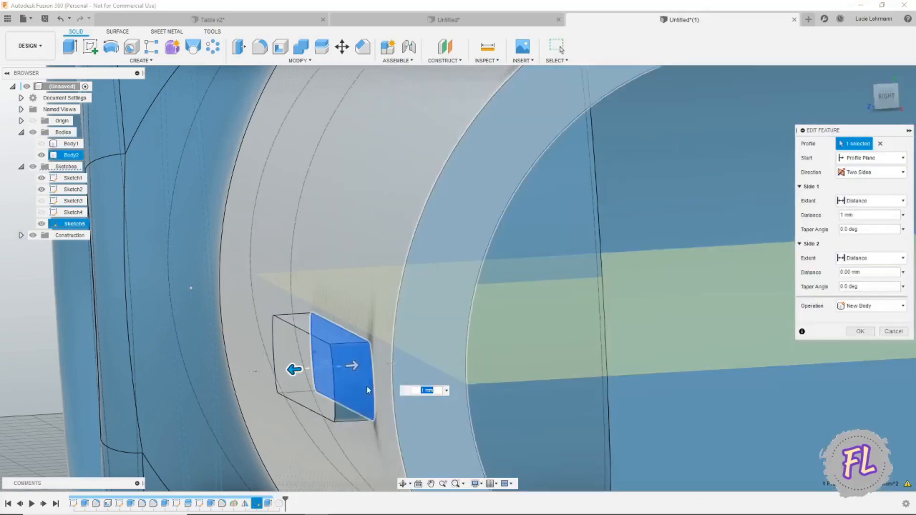
pyautogui.click(355, 368)
pyautogui.moveTo(365, 367); pyautogui.dragTo(368, 365)
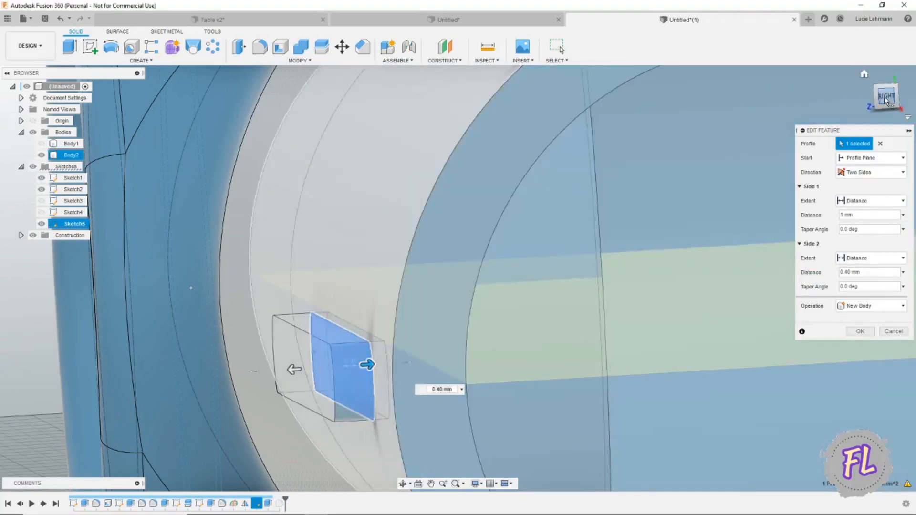
# Change the rib extrusion's operation to Join so it merges with the hollow body, and apply the edit
pyautogui.click(886, 97)
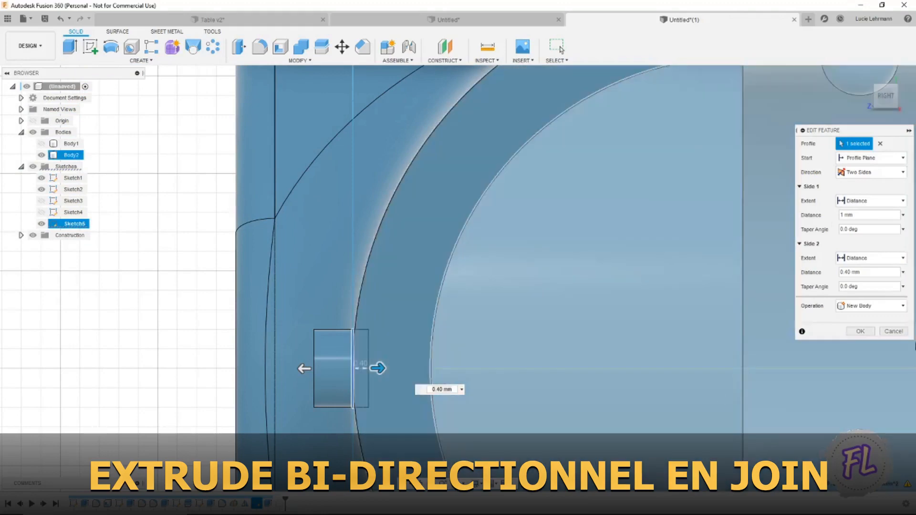
pyautogui.click(876, 310)
pyautogui.click(867, 321)
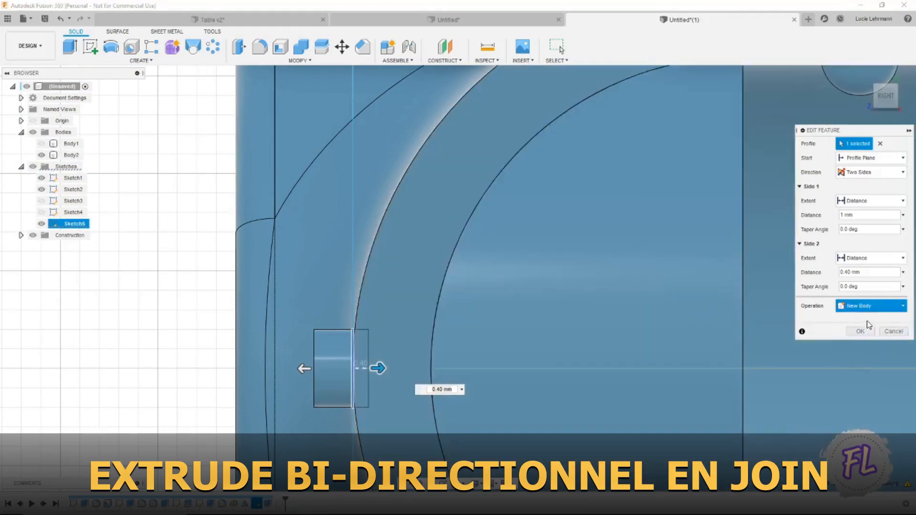
pyautogui.click(861, 331)
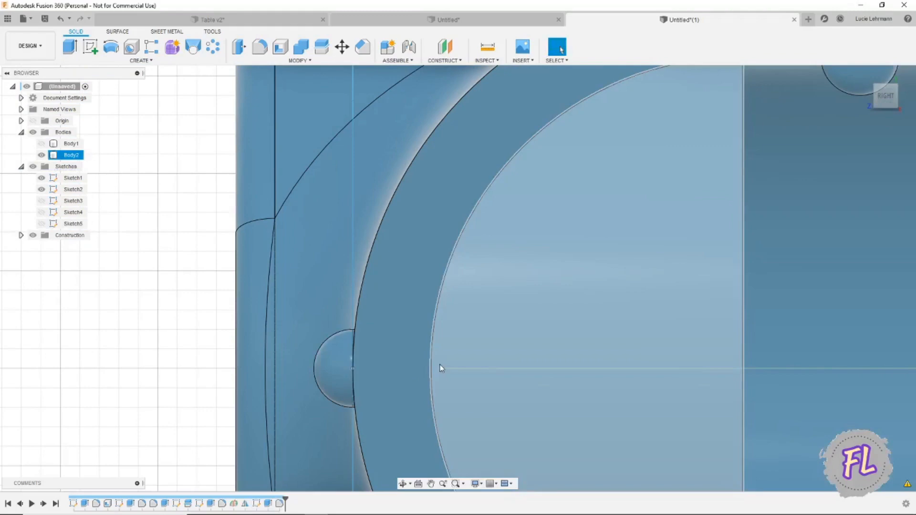
# Set up a circular pattern of the rib's extrude and fillet features, using the rounded outer wall face as the axis
pyautogui.keyDown('shift'); pyautogui.moveTo(440, 365); pyautogui.dragTo(441, 381, button='middle'); pyautogui.keyUp('shift')
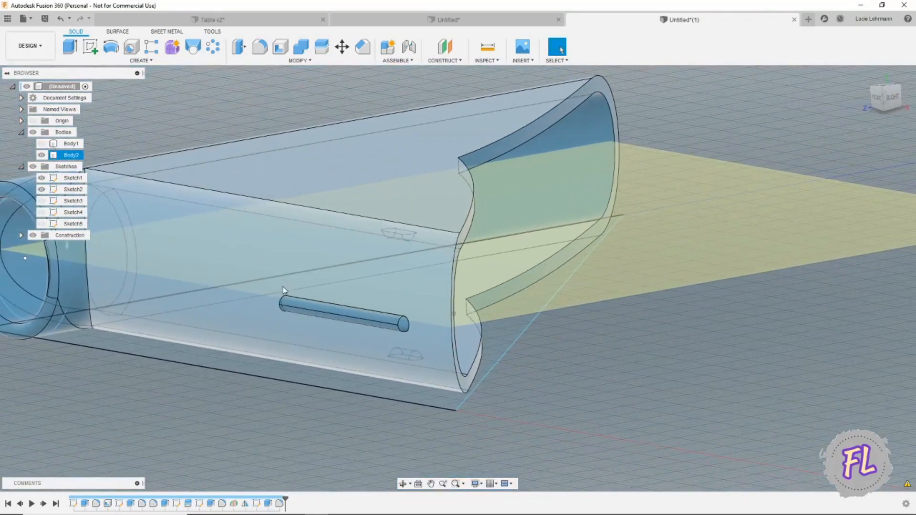
pyautogui.click(213, 52)
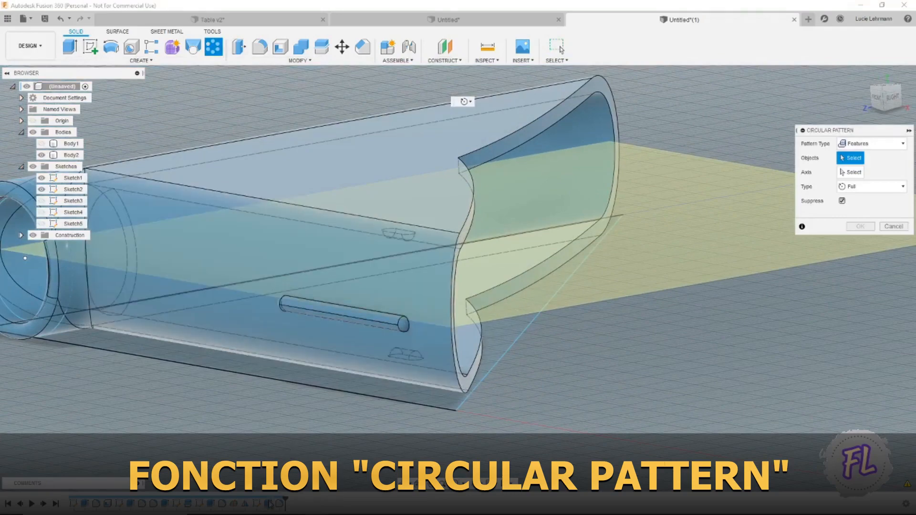
pyautogui.click(269, 503)
pyautogui.click(280, 503)
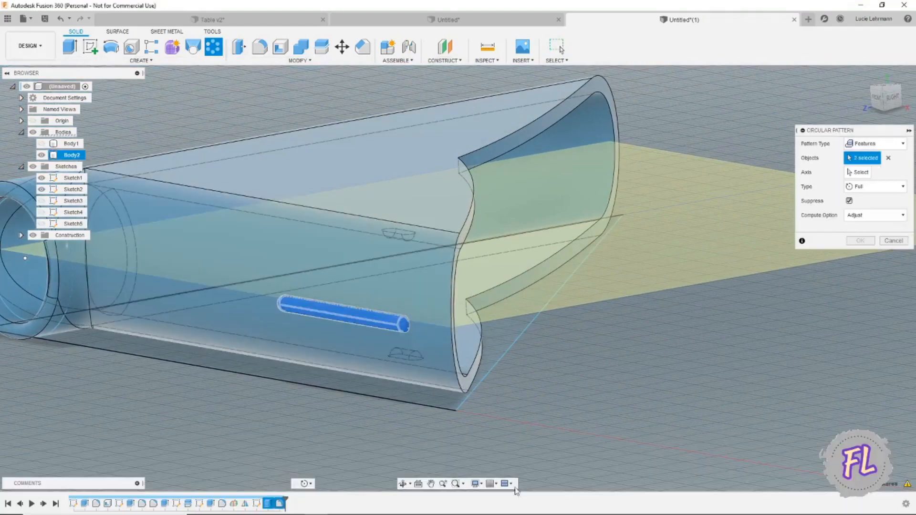
pyautogui.click(856, 173)
pyautogui.keyDown('shift'); pyautogui.moveTo(811, 267); pyautogui.dragTo(304, 291, button='middle'); pyautogui.keyUp('shift')
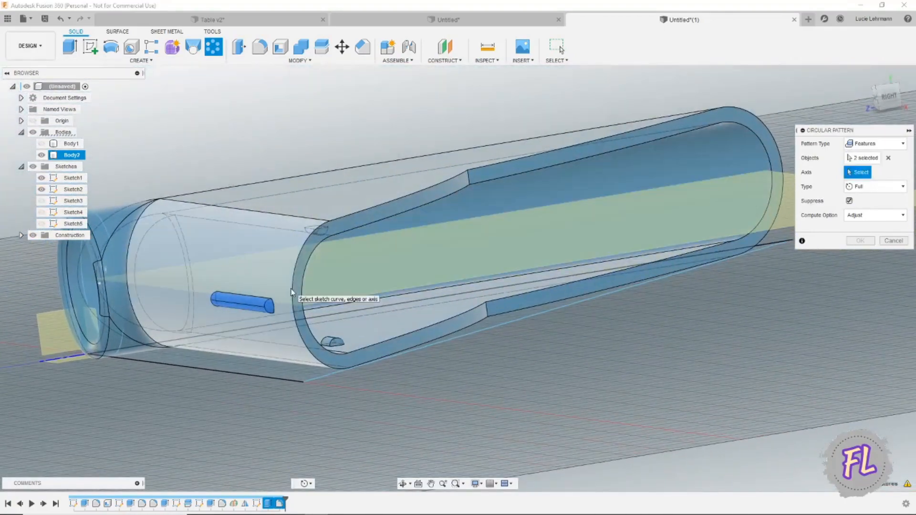
pyautogui.click(292, 292)
pyautogui.scroll(-1, 504, 280)
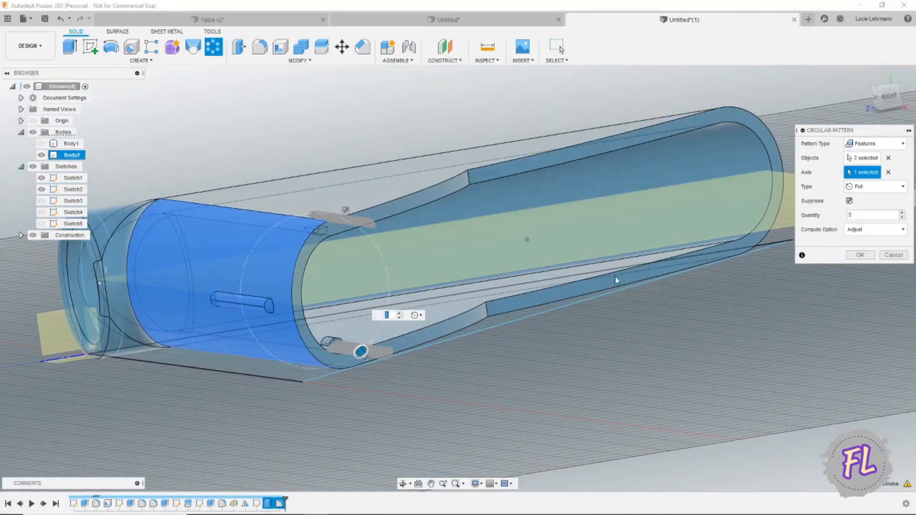
# Make the rib pattern symmetric with a quantity of 4 and a total angle of 80 degrees, and create it
pyautogui.click(882, 189)
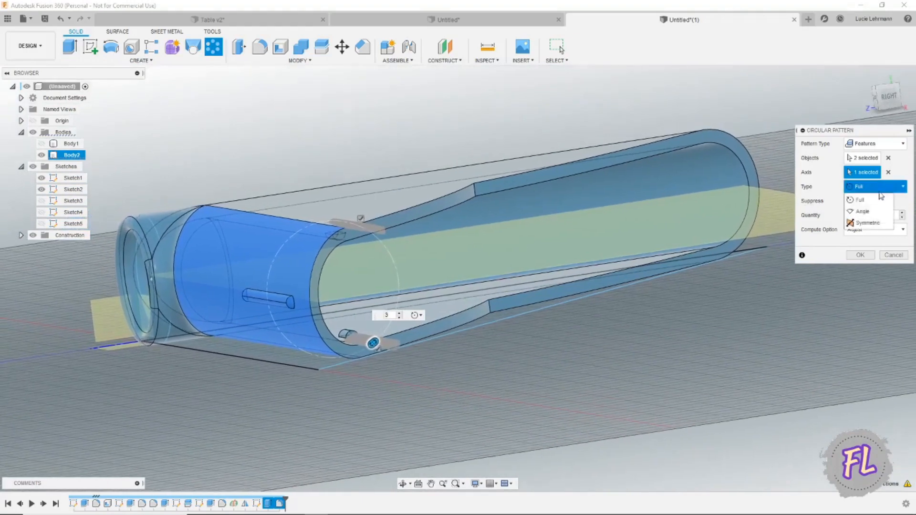
pyautogui.click(866, 222)
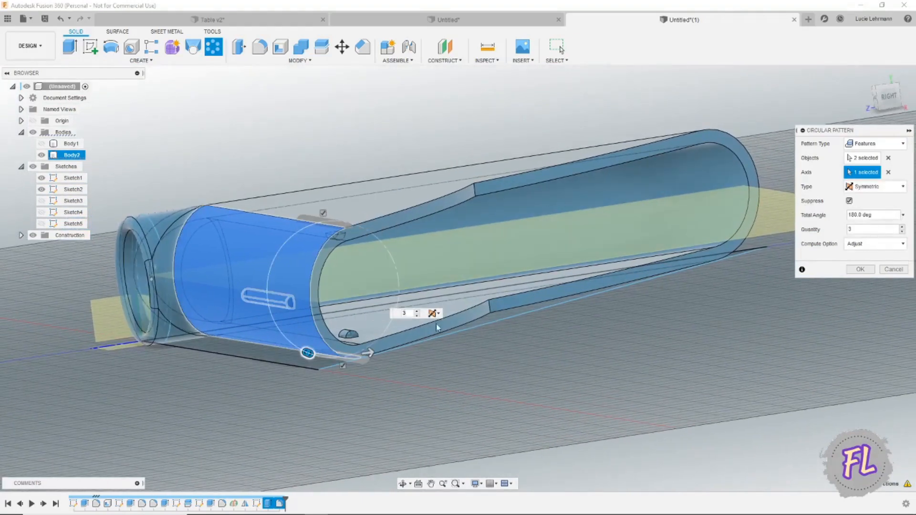
pyautogui.click(418, 313)
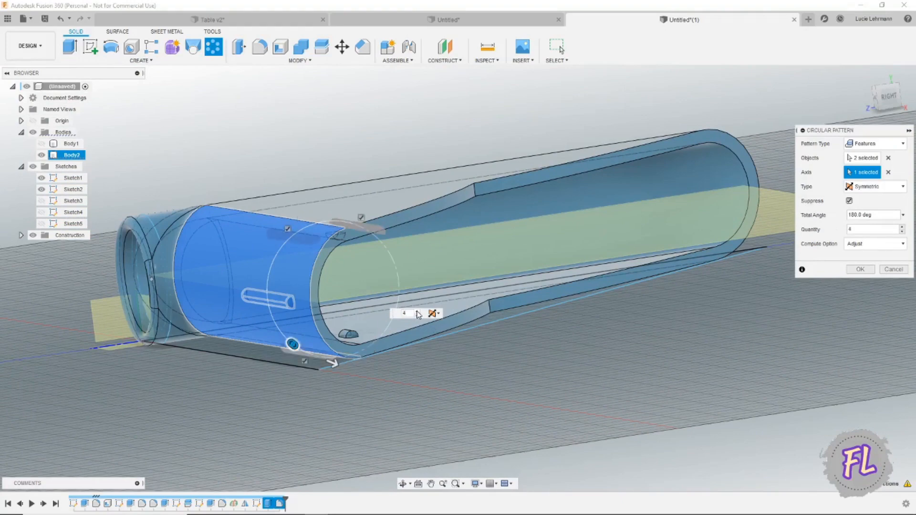
pyautogui.moveTo(333, 360); pyautogui.dragTo(291, 327)
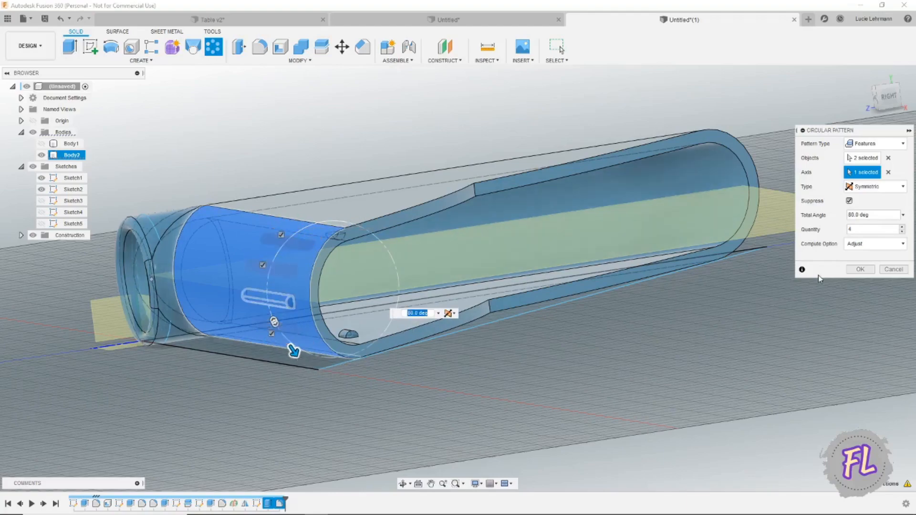
pyautogui.click(852, 270)
# Hide all sketches and the construction geometry, leaving the finished body on display
pyautogui.keyDown('shift'); pyautogui.moveTo(852, 270); pyautogui.dragTo(35, 228, button='middle'); pyautogui.keyUp('shift')
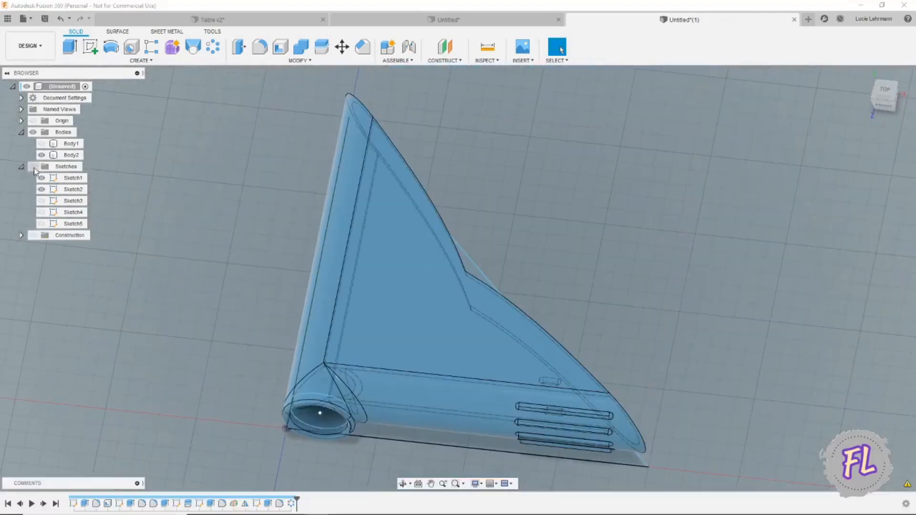
pyautogui.scroll(-3, 458, 310)
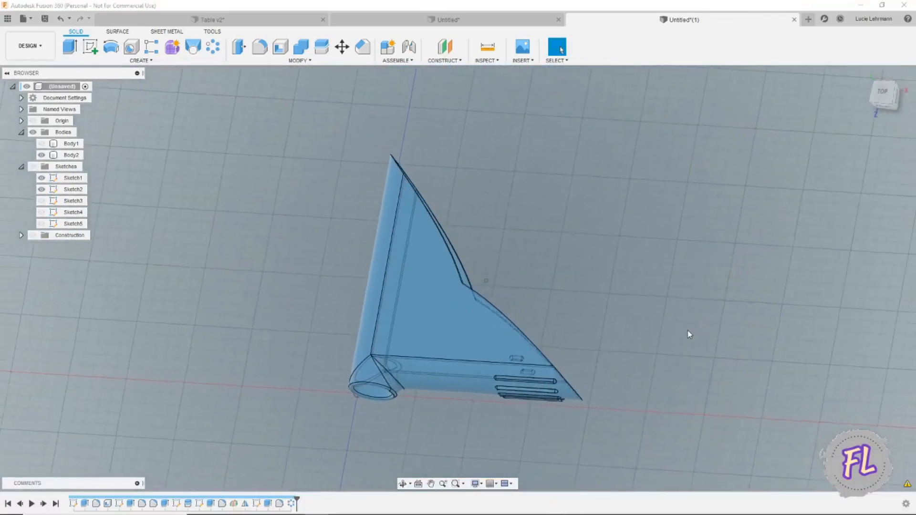